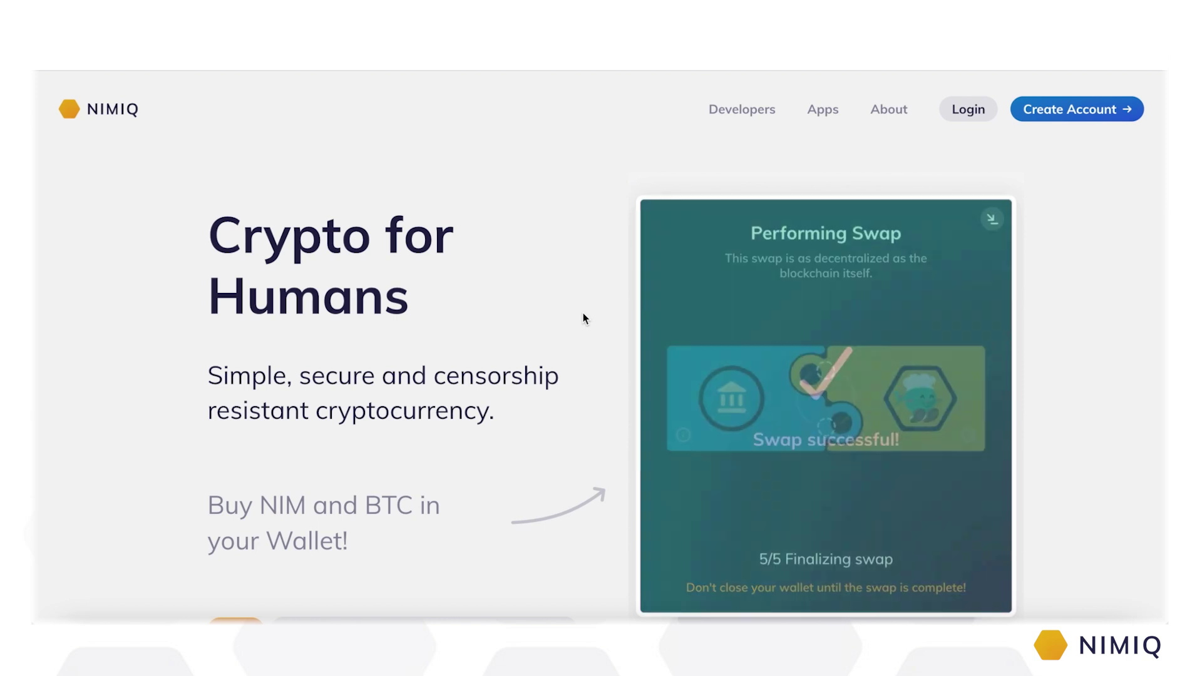
# Step: Enter 50 while the Join Nimiq page with Create Account, Login and Connect Ledger loads
pyautogui.write('50')
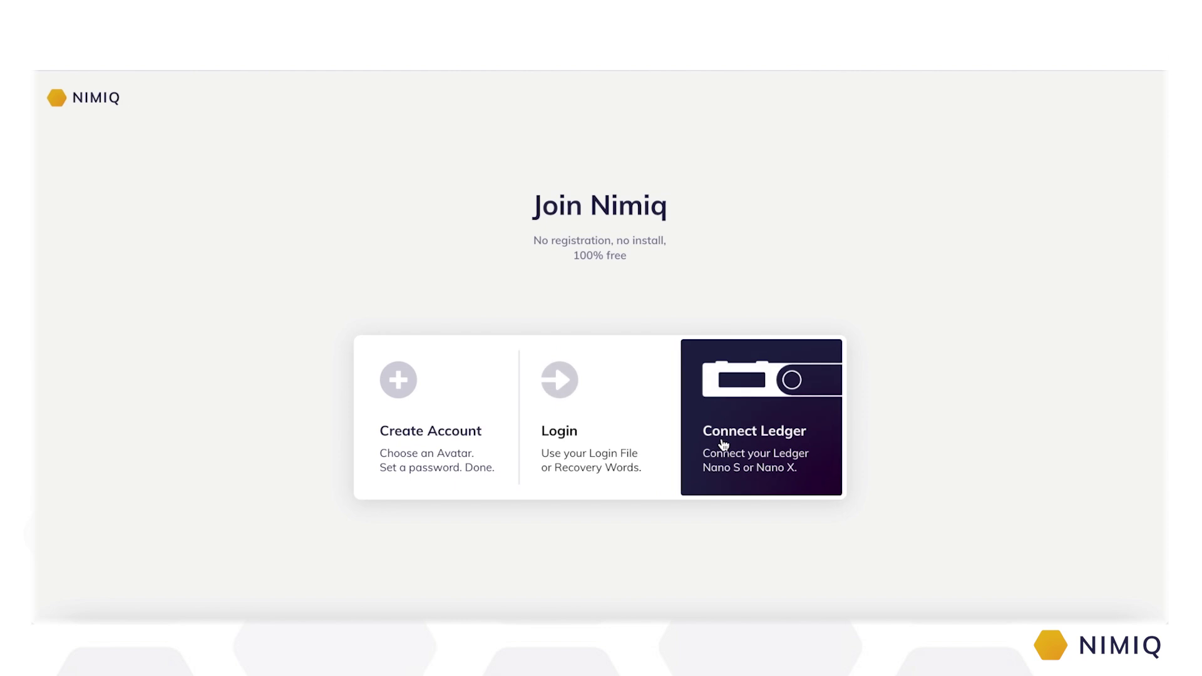
# Step: Start a new account, reshuffle avatars, and select the winged avatar with glasses
pyautogui.click(429, 443)
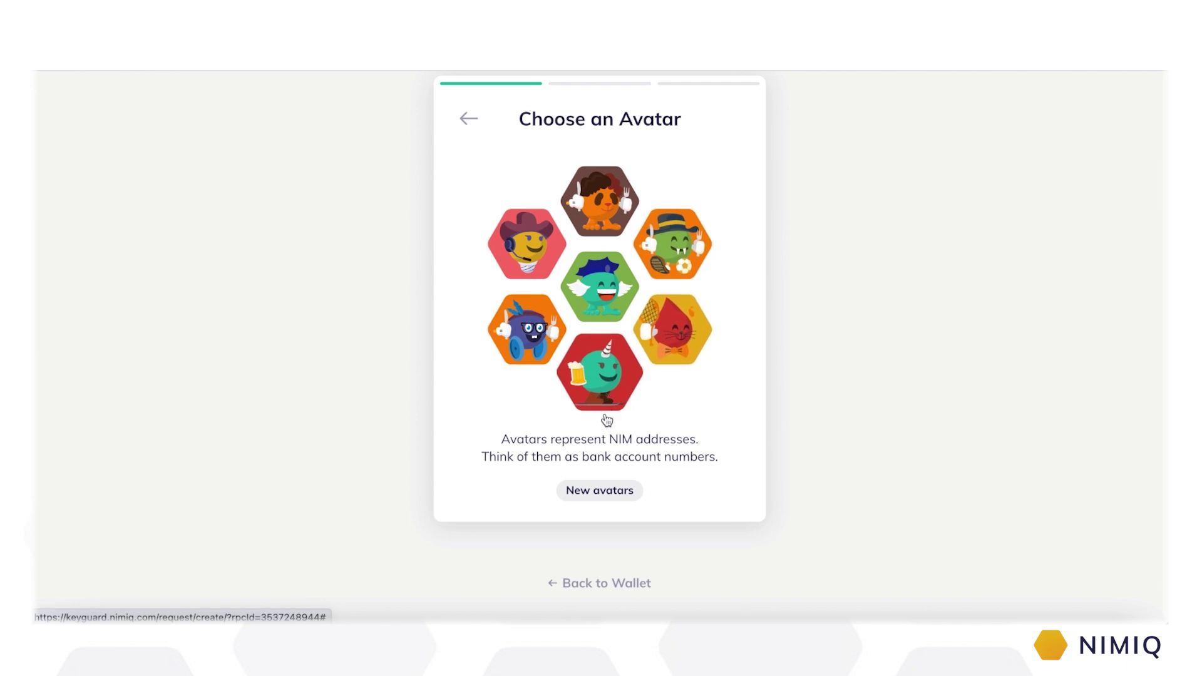
pyautogui.click(613, 496)
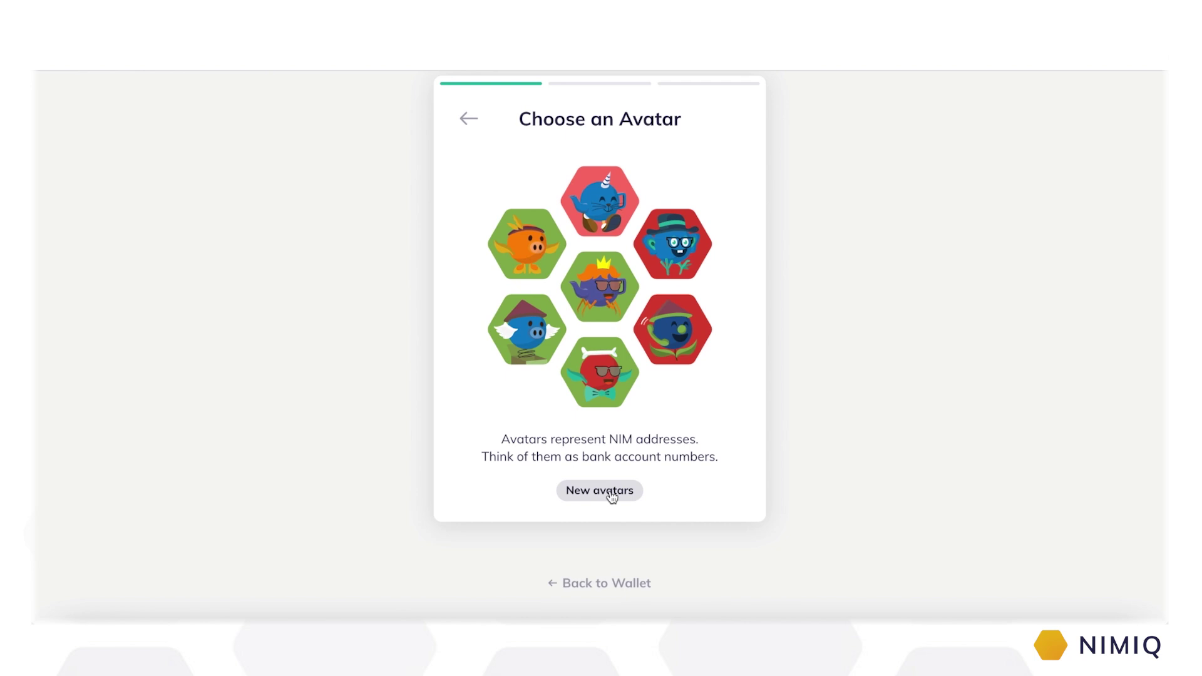
pyautogui.click(613, 497)
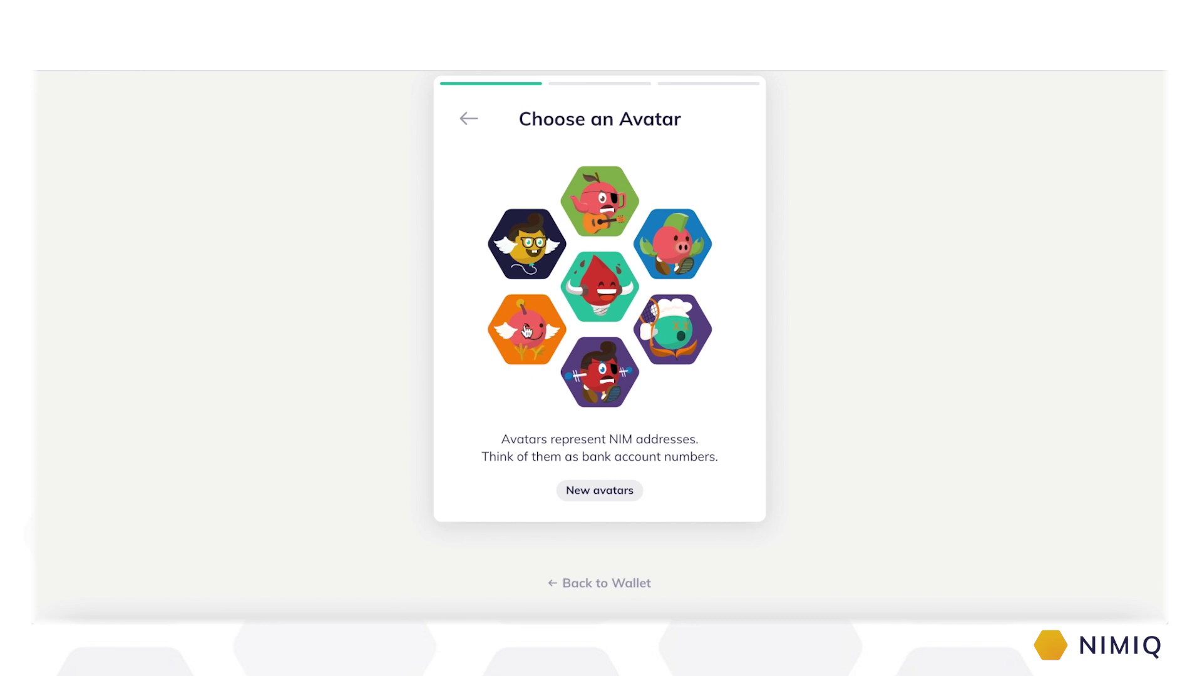
pyautogui.click(526, 261)
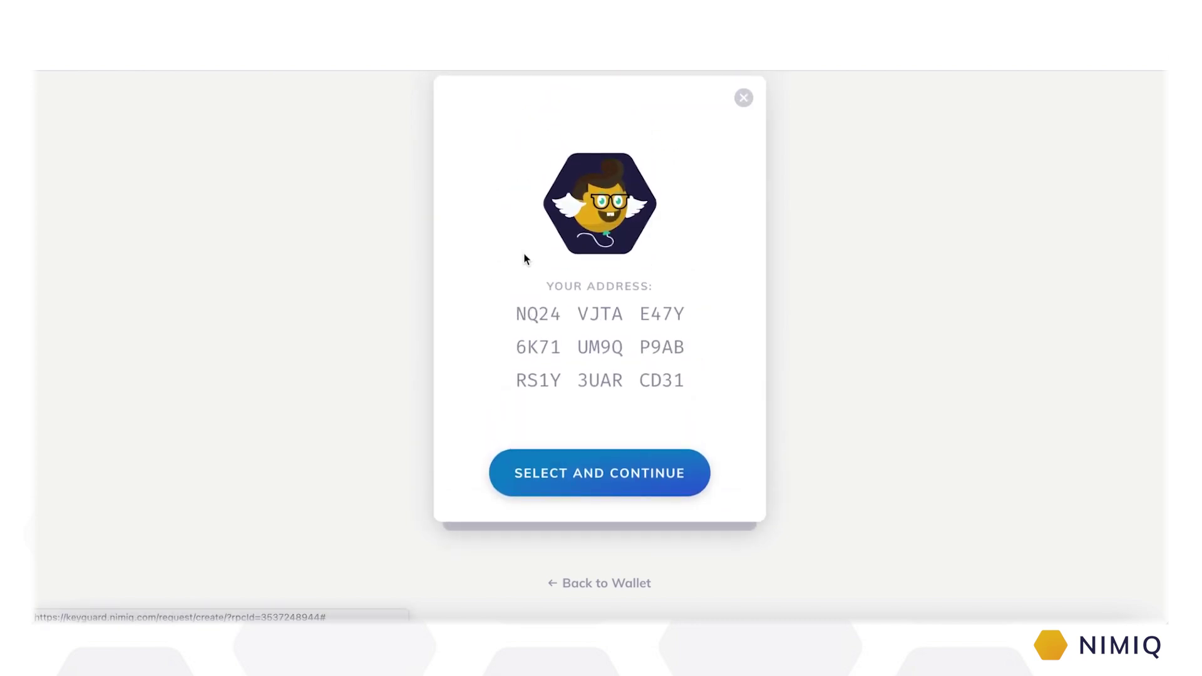
pyautogui.moveTo(518, 307); pyautogui.dragTo(704, 385)
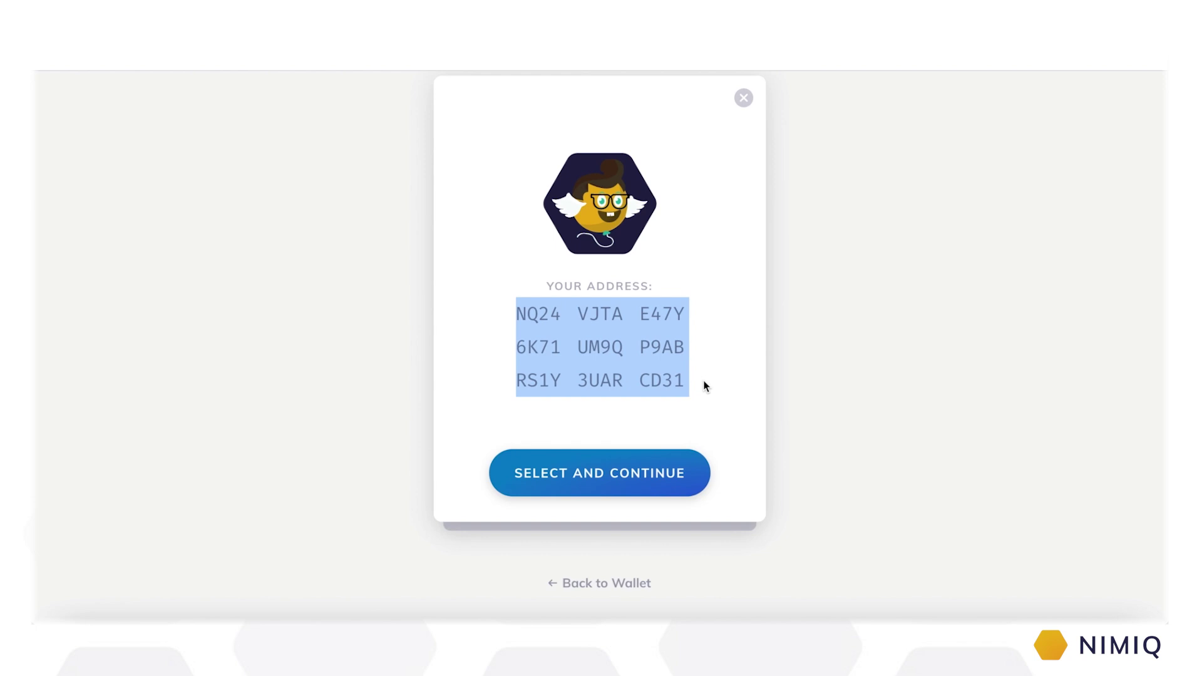
pyautogui.click(705, 386)
pyautogui.click(614, 473)
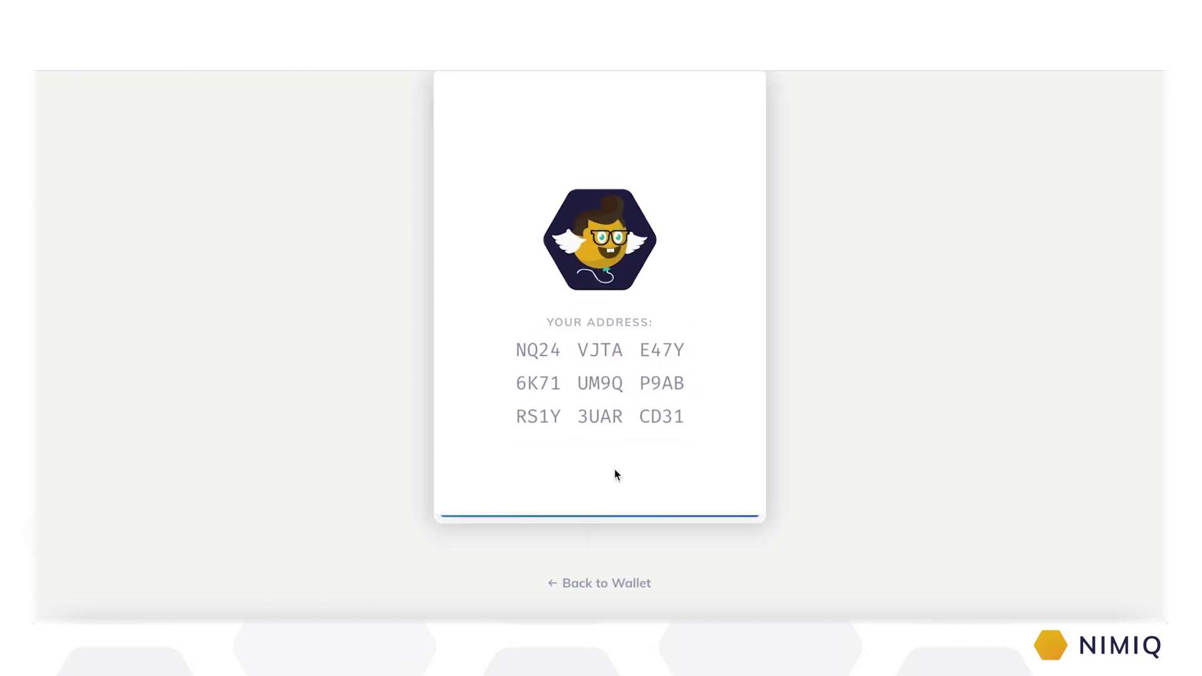
# Step: Enter and repeat the new account password, then create the account
pyautogui.write('••••')
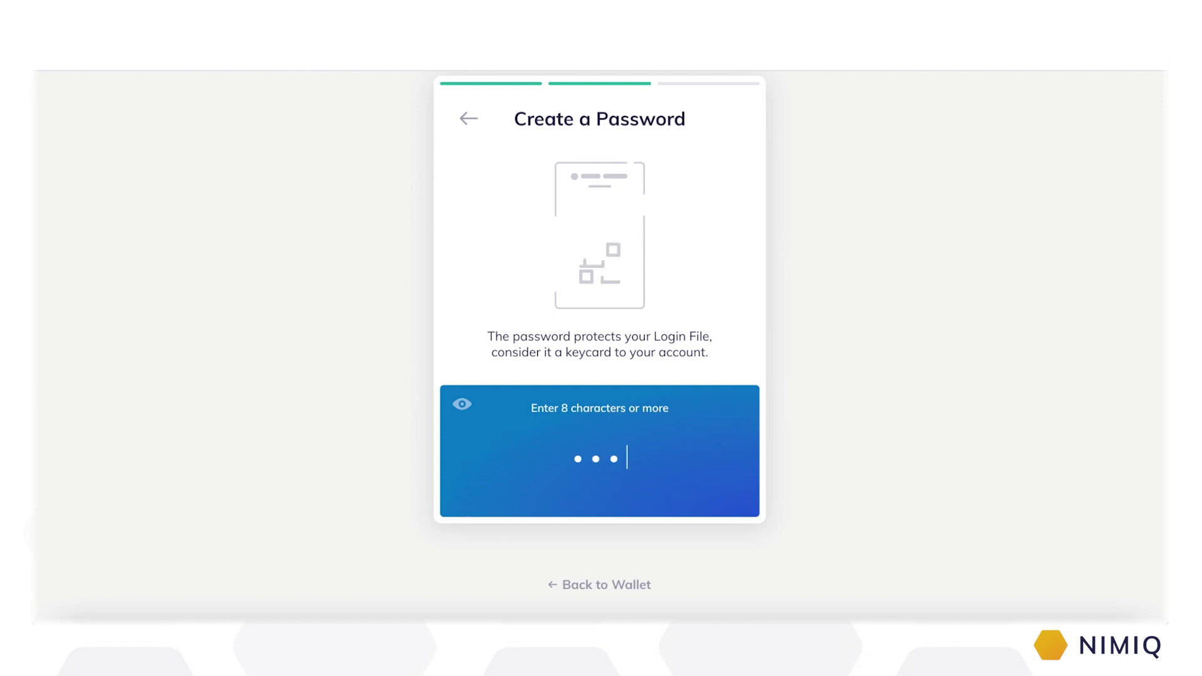
pyautogui.write('•••')
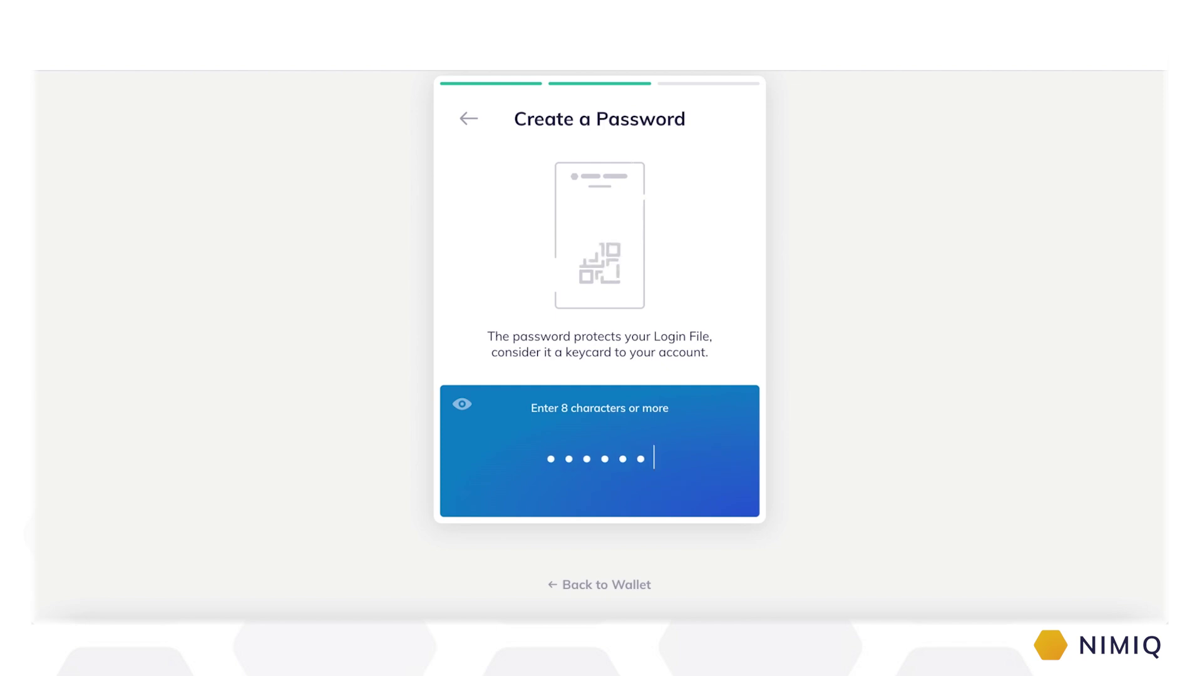
pyautogui.write('•')
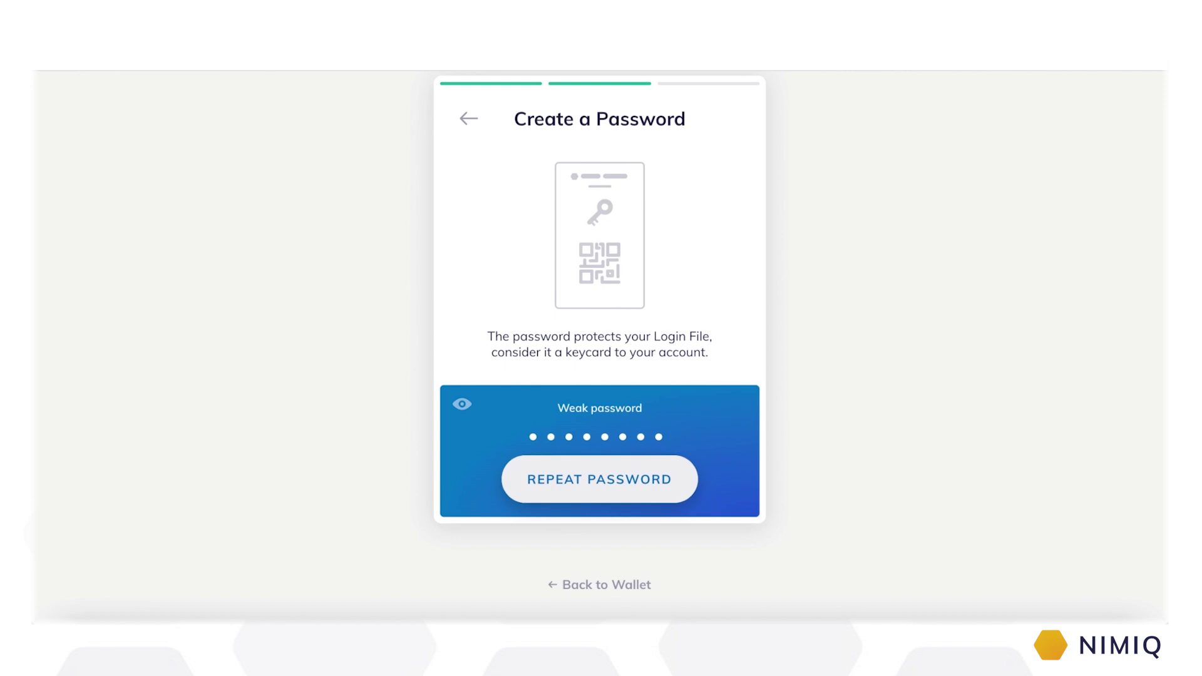
pyautogui.click(603, 495)
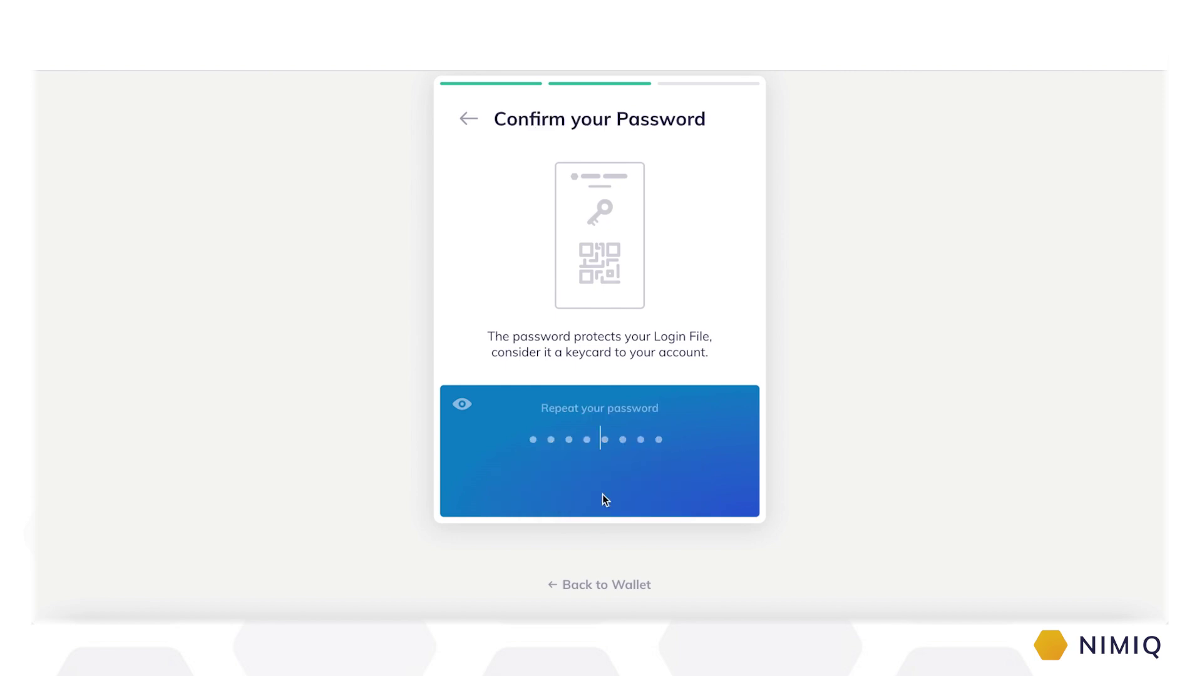
pyautogui.write('••••')
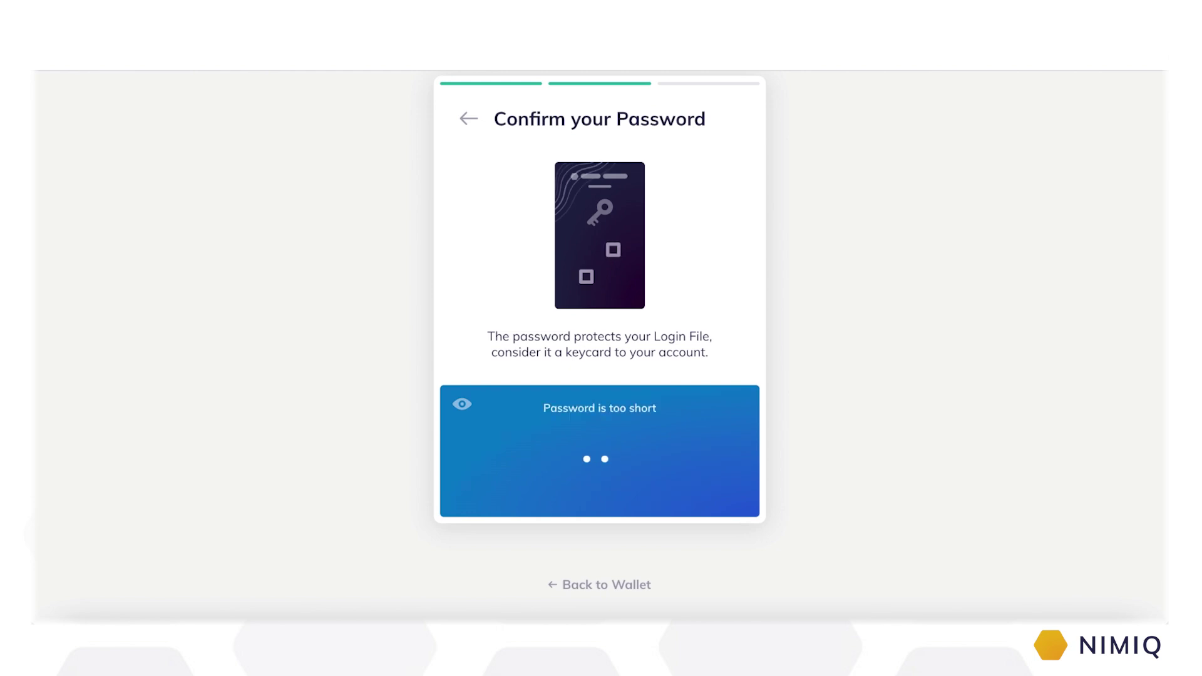
pyautogui.write('•••')
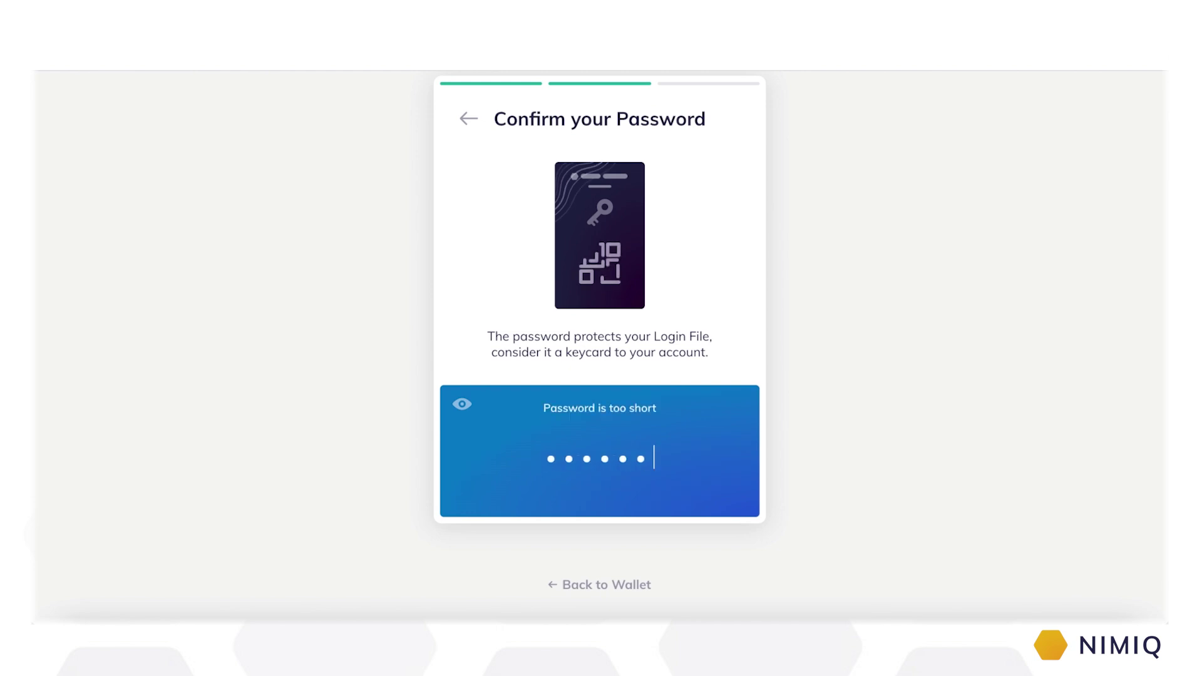
pyautogui.write('•')
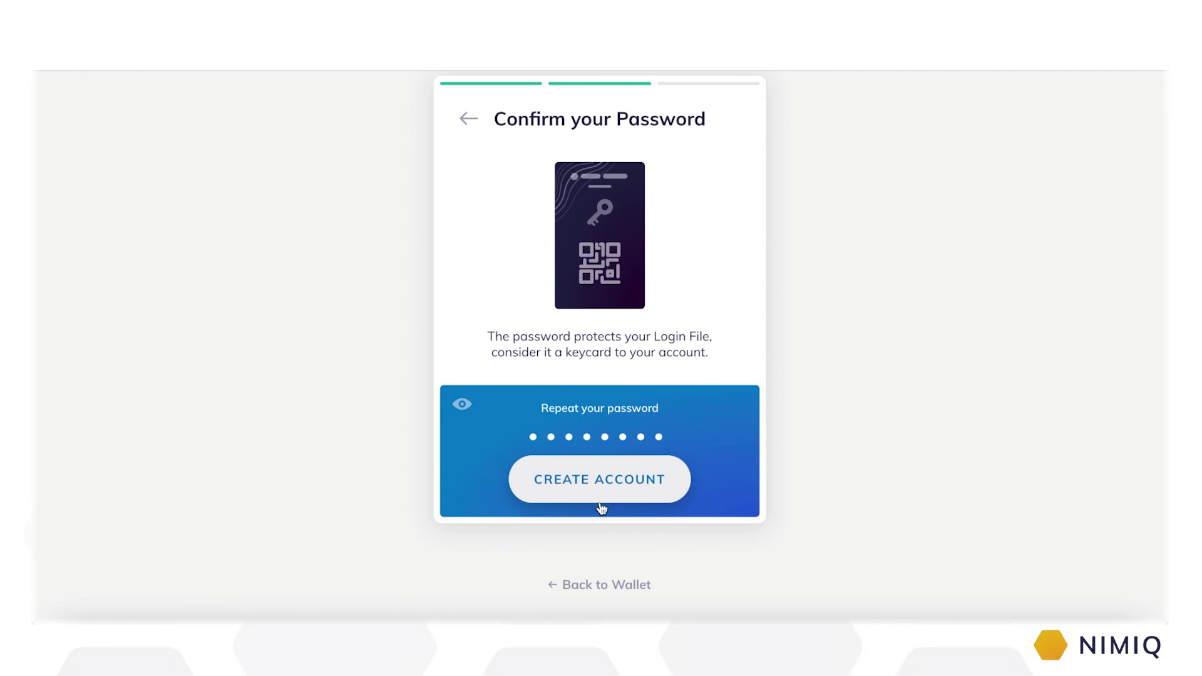
pyautogui.click(595, 508)
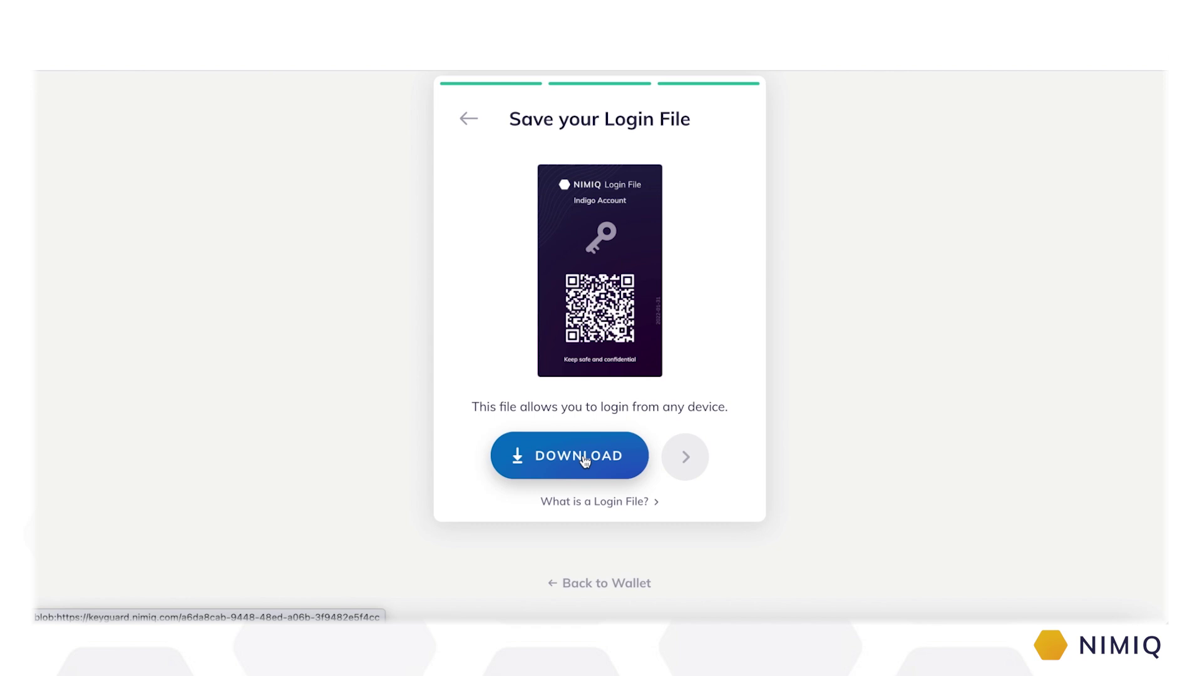
# Step: Download the Login File, dismiss the browser download notice, and confirm to open the wallet
pyautogui.click(584, 461)
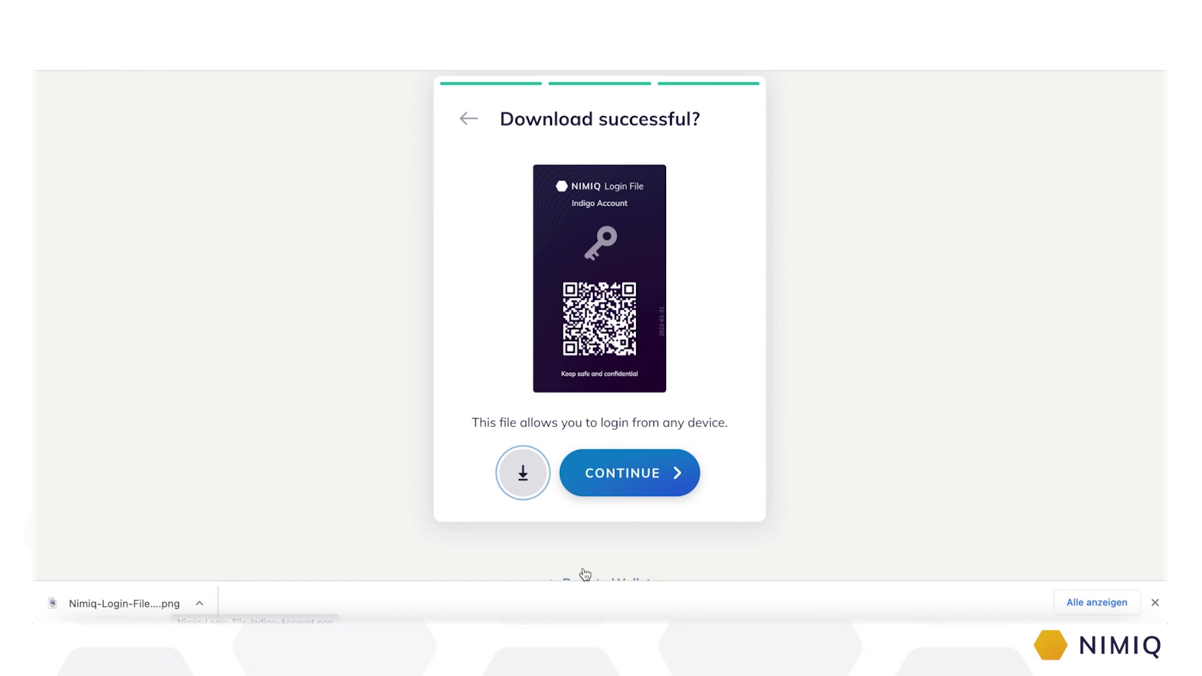
pyautogui.click(1155, 603)
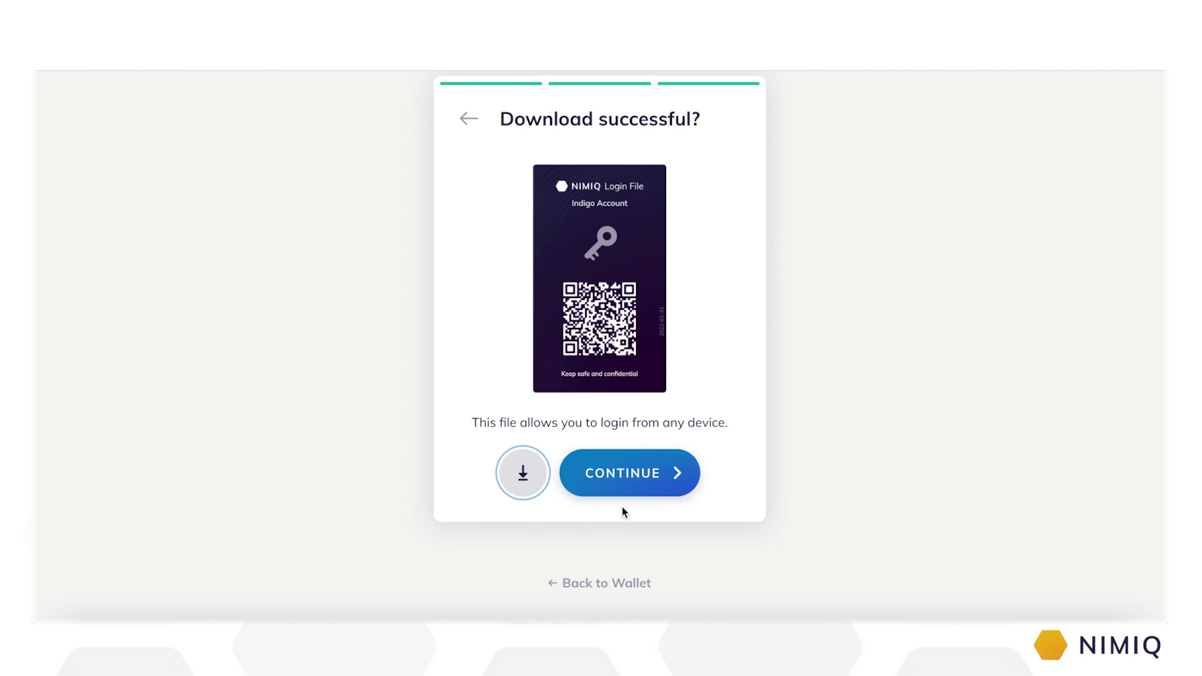
pyautogui.click(621, 472)
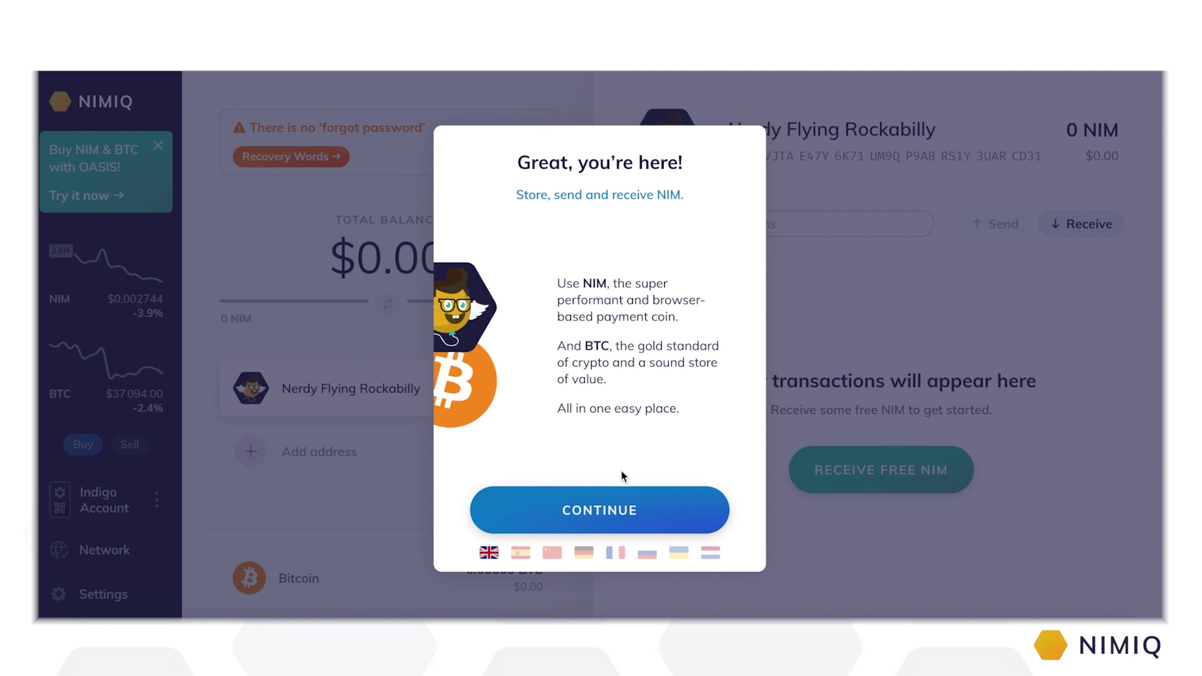
# Step: Finish both welcome pages, then begin the recovery words backup
pyautogui.click(622, 508)
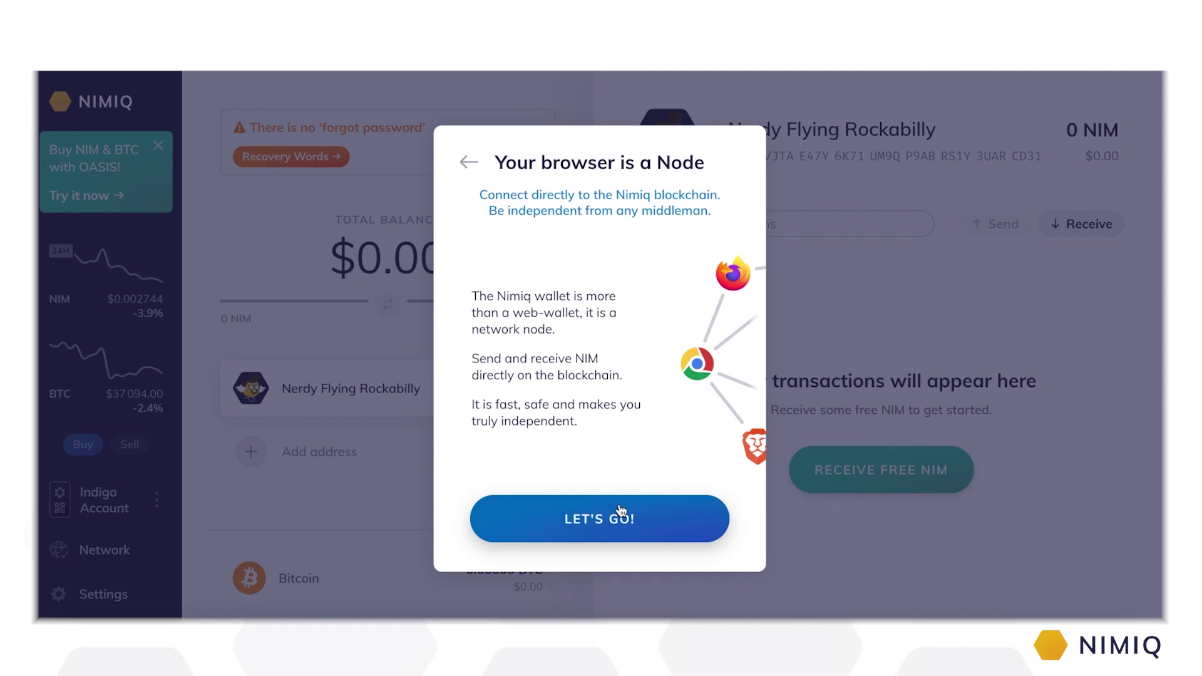
pyautogui.click(621, 517)
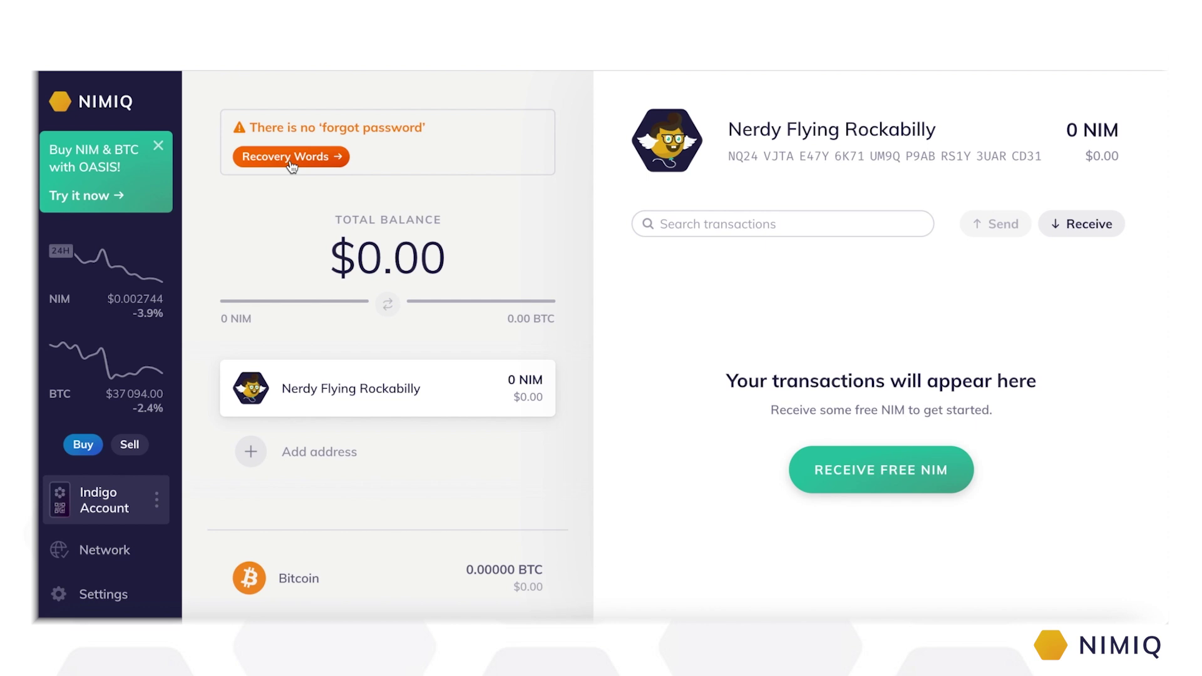
pyautogui.click(290, 160)
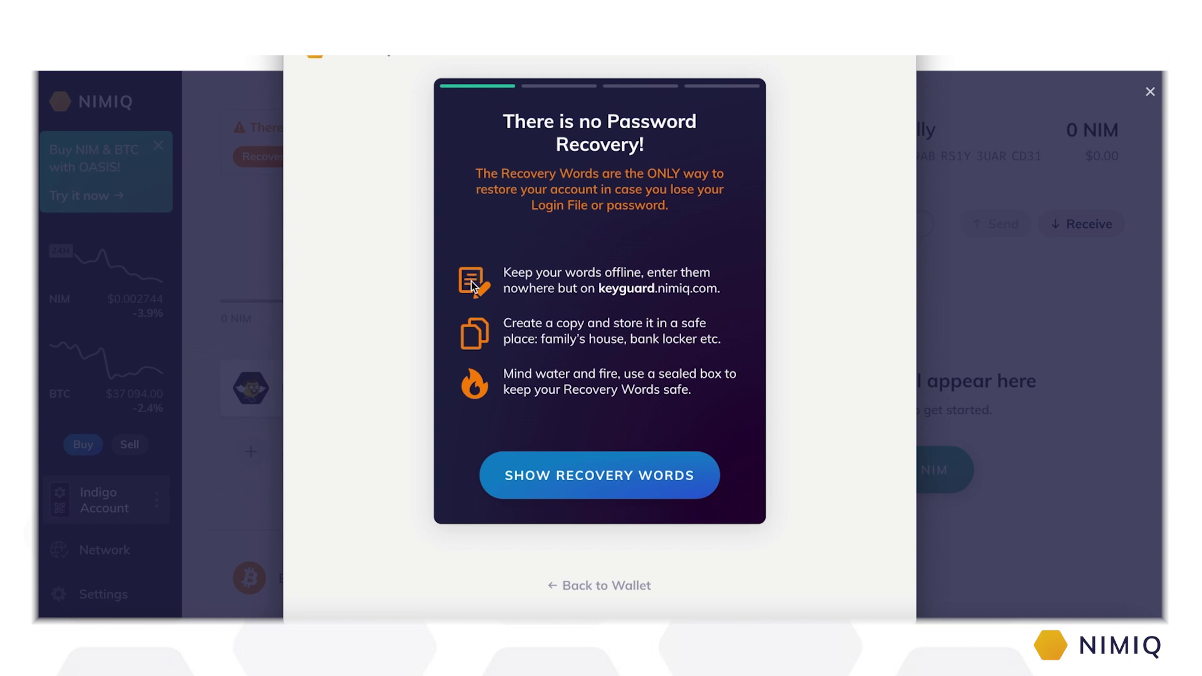
# Step: Pass the recovery warning and unlock the backup with the account password
pyautogui.moveTo(599, 286); pyautogui.dragTo(717, 286)
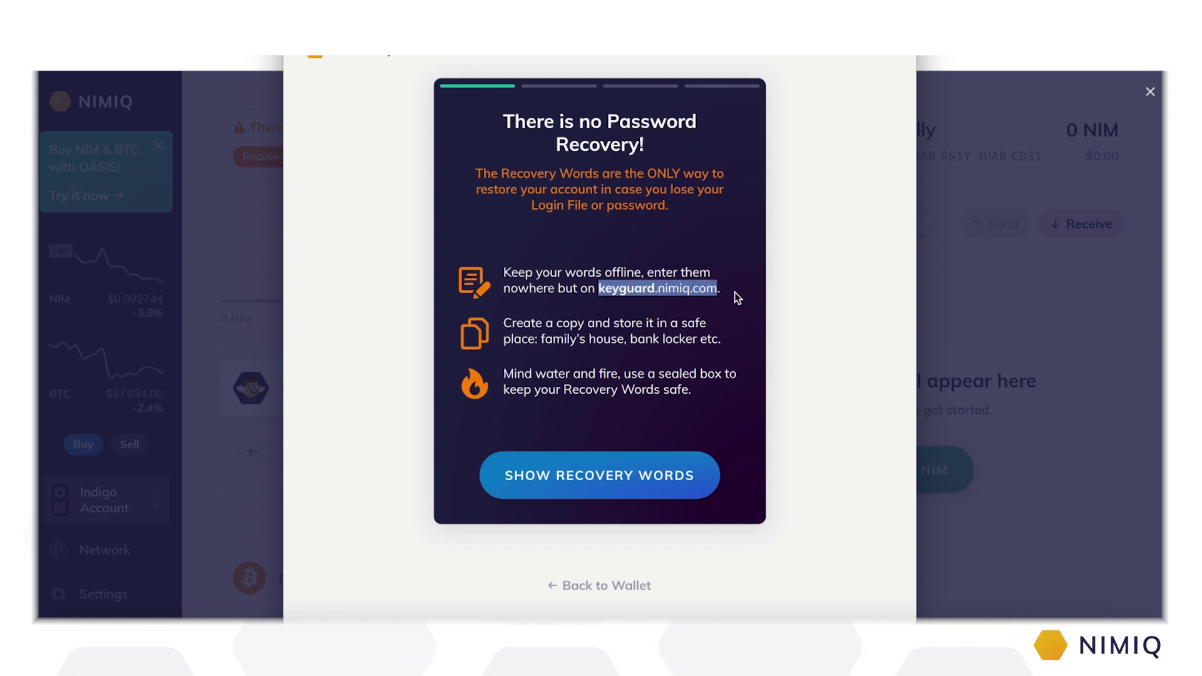
pyautogui.click(734, 291)
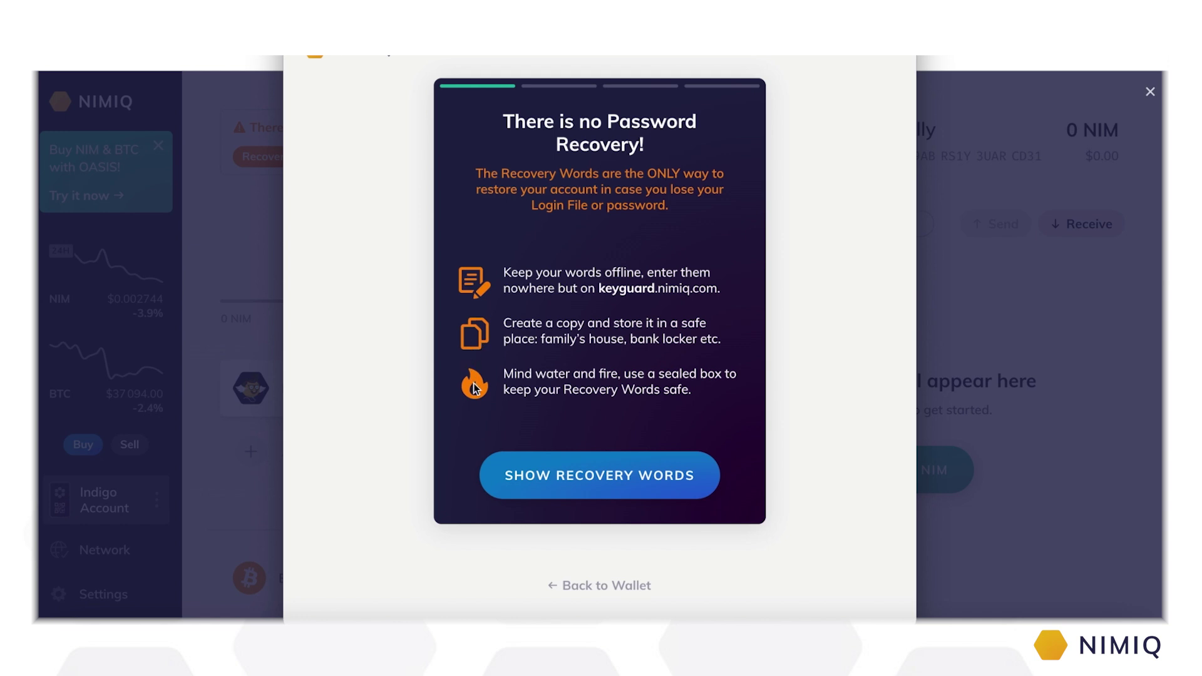
pyautogui.click(601, 481)
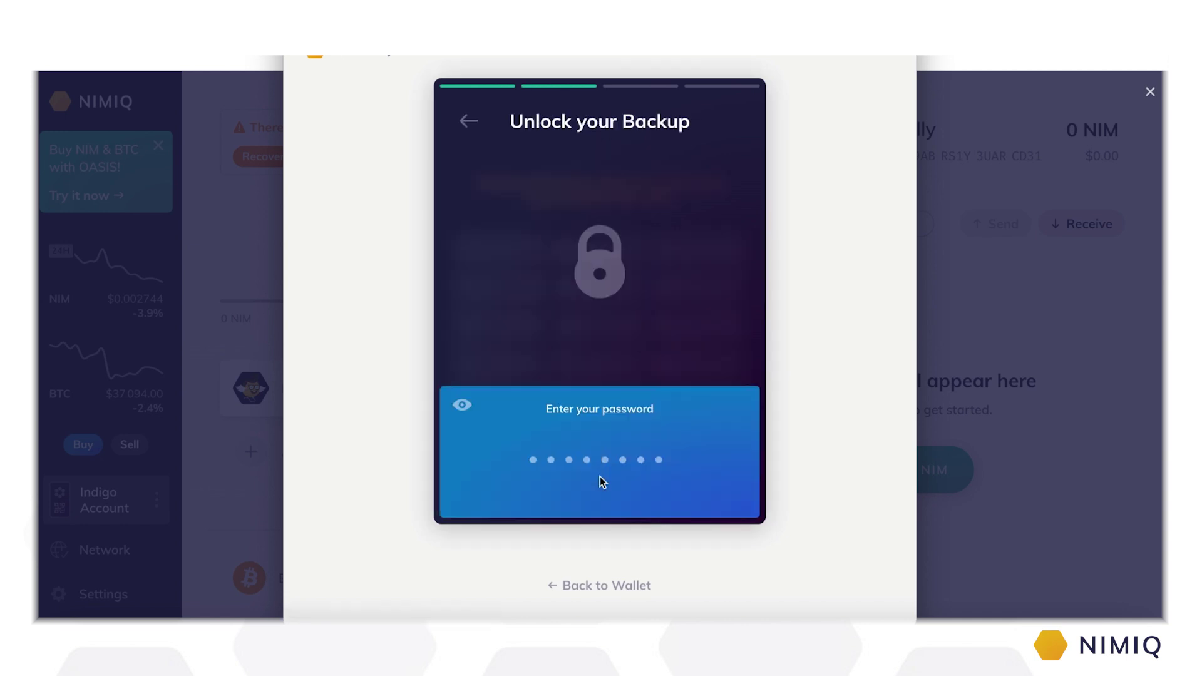
pyautogui.write('*******')
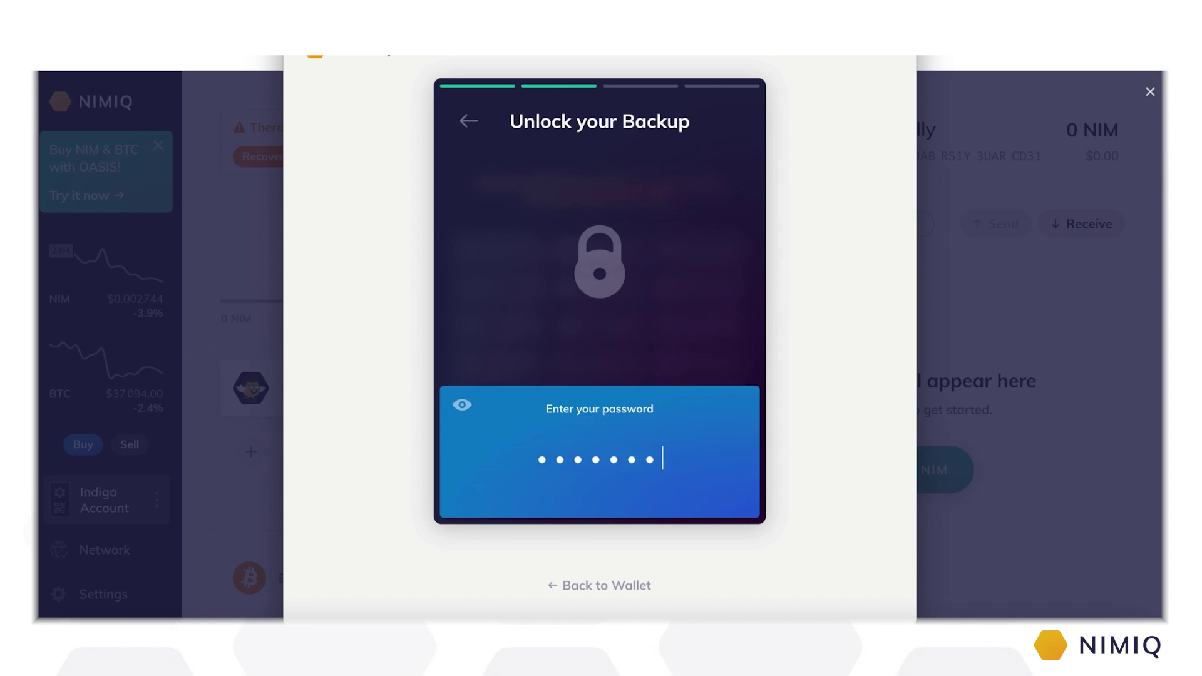
pyautogui.write('*')
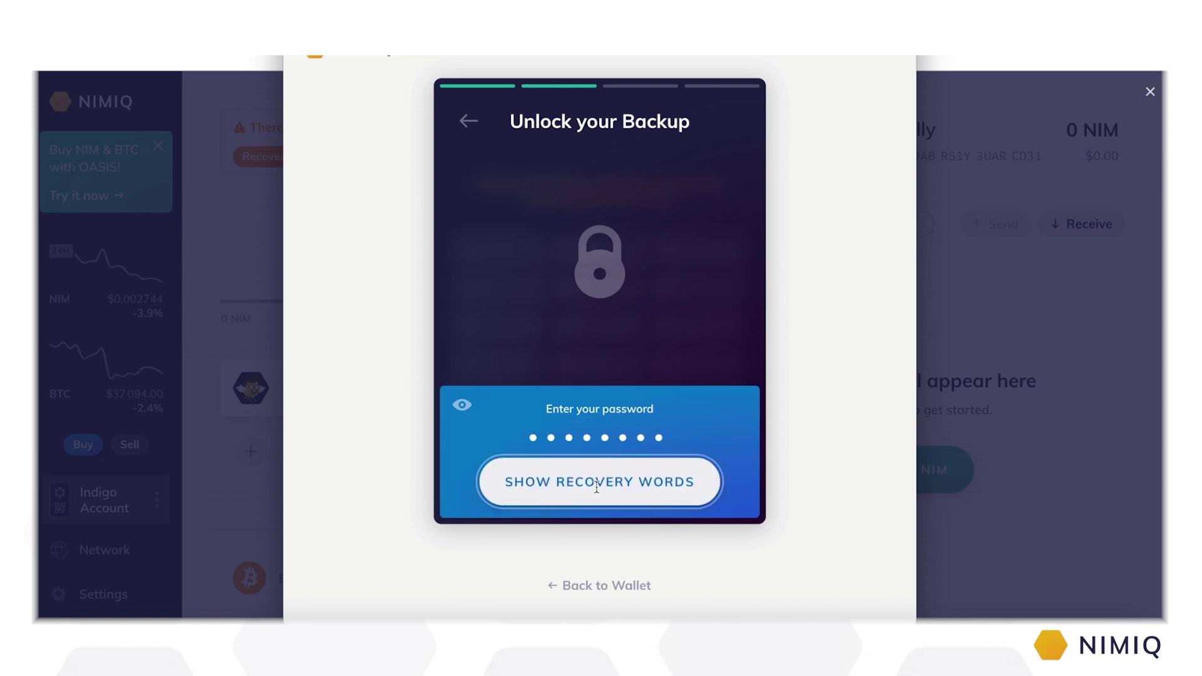
pyautogui.click(596, 488)
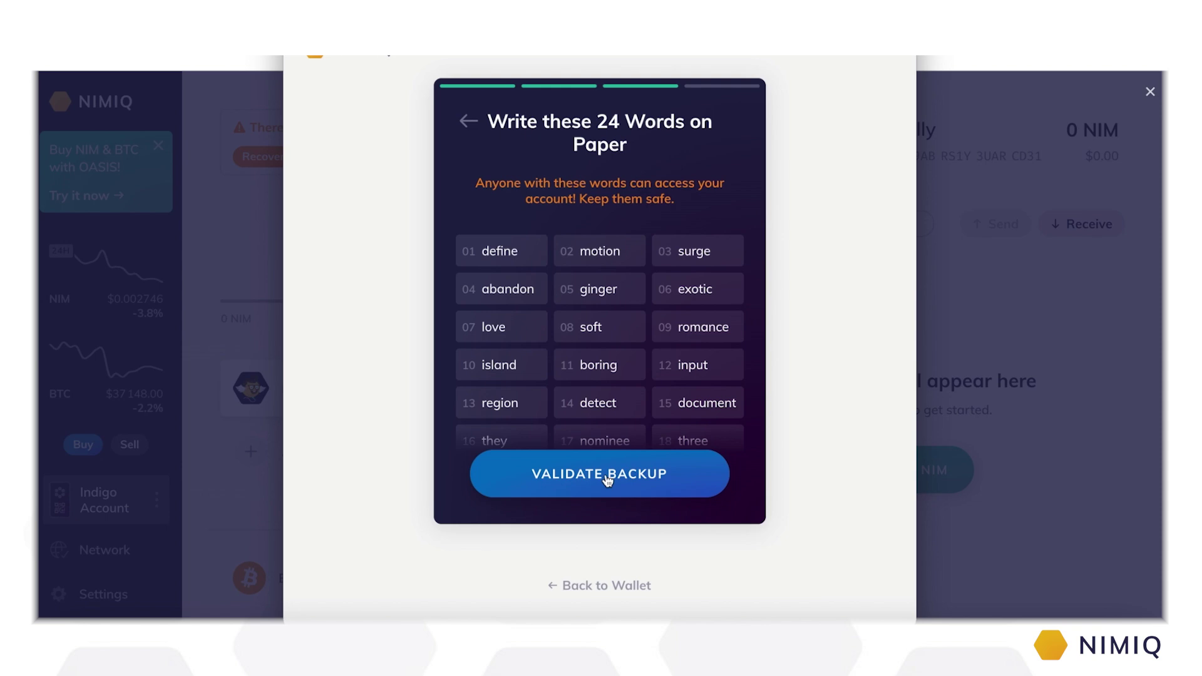
# Step: Validate the backup, answering SURGE, DOCUMENT and DISPLAY for words 3, 15 and 19
pyautogui.click(606, 477)
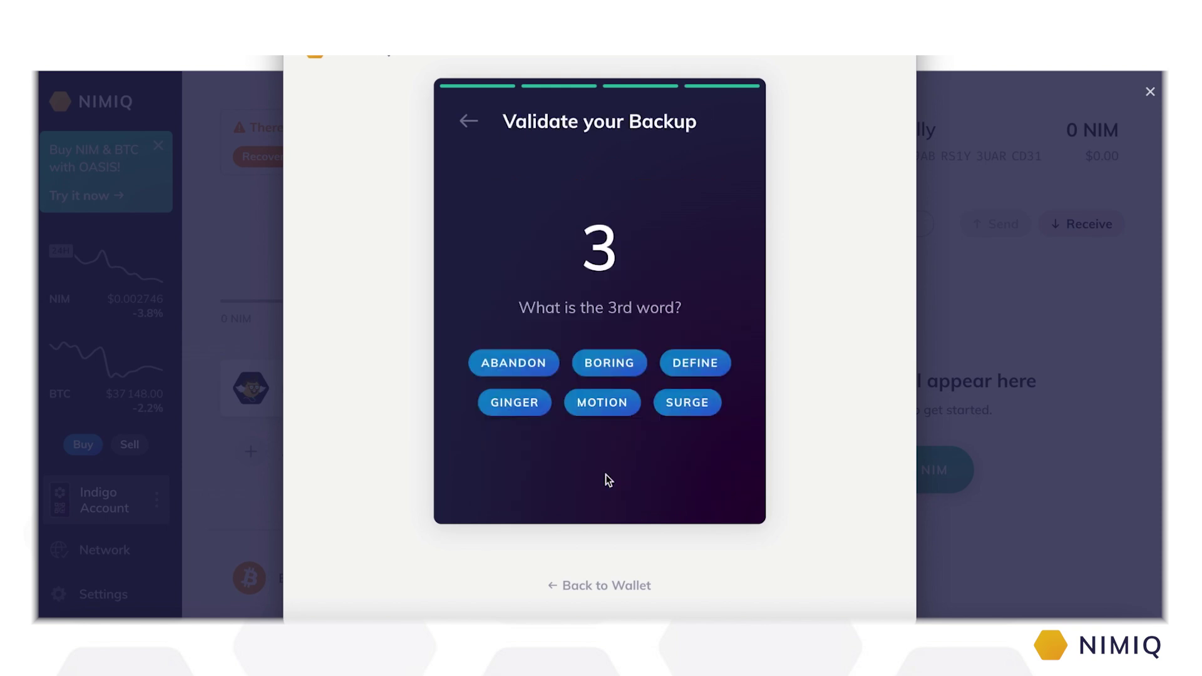
pyautogui.click(687, 408)
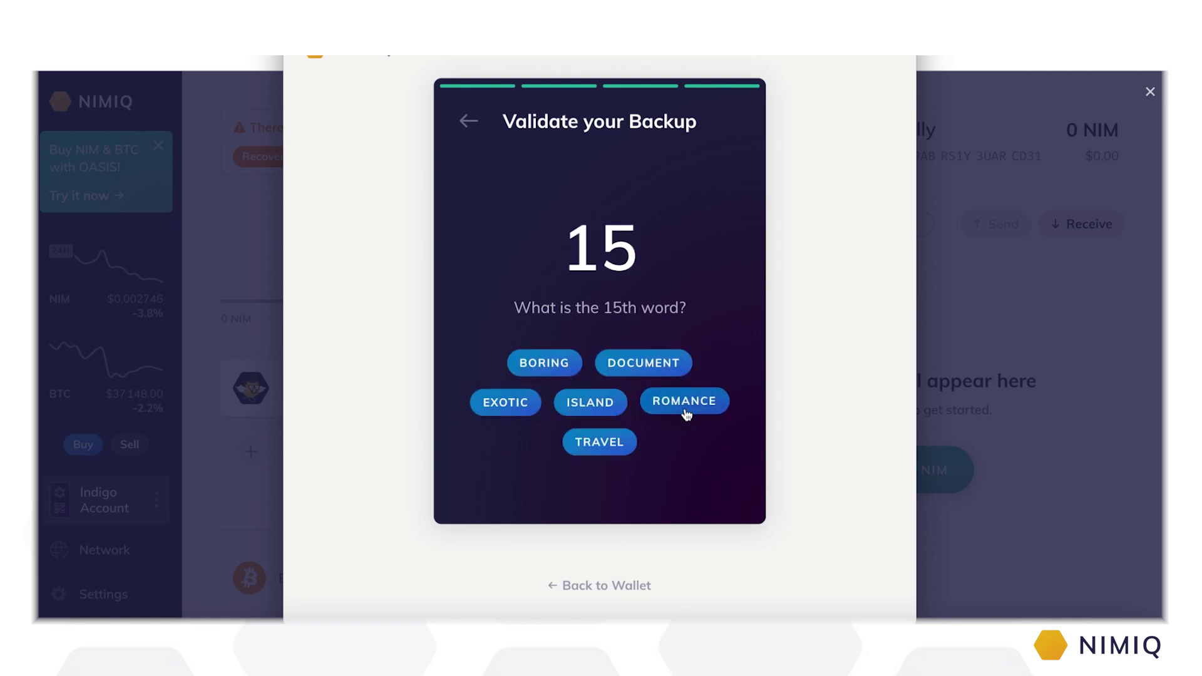
pyautogui.click(662, 362)
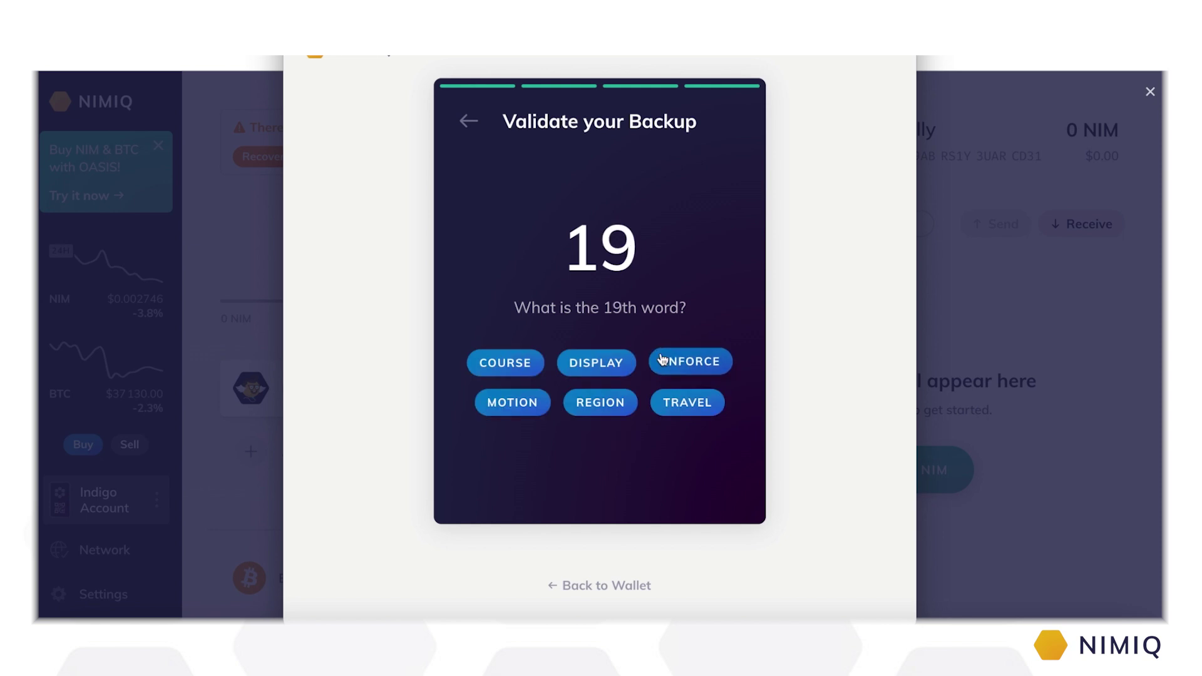
pyautogui.click(614, 366)
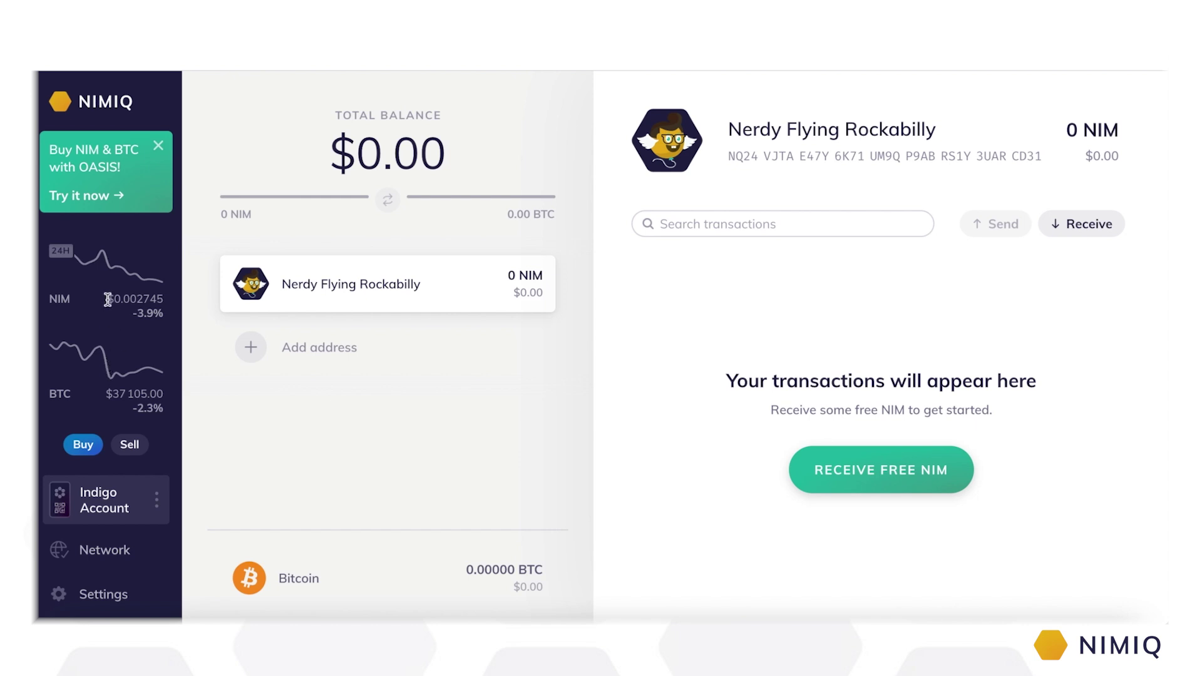
# Step: Switch the NIM and BTC price charts from 24H to the 7-day period
pyautogui.moveTo(106, 299); pyautogui.dragTo(169, 302)
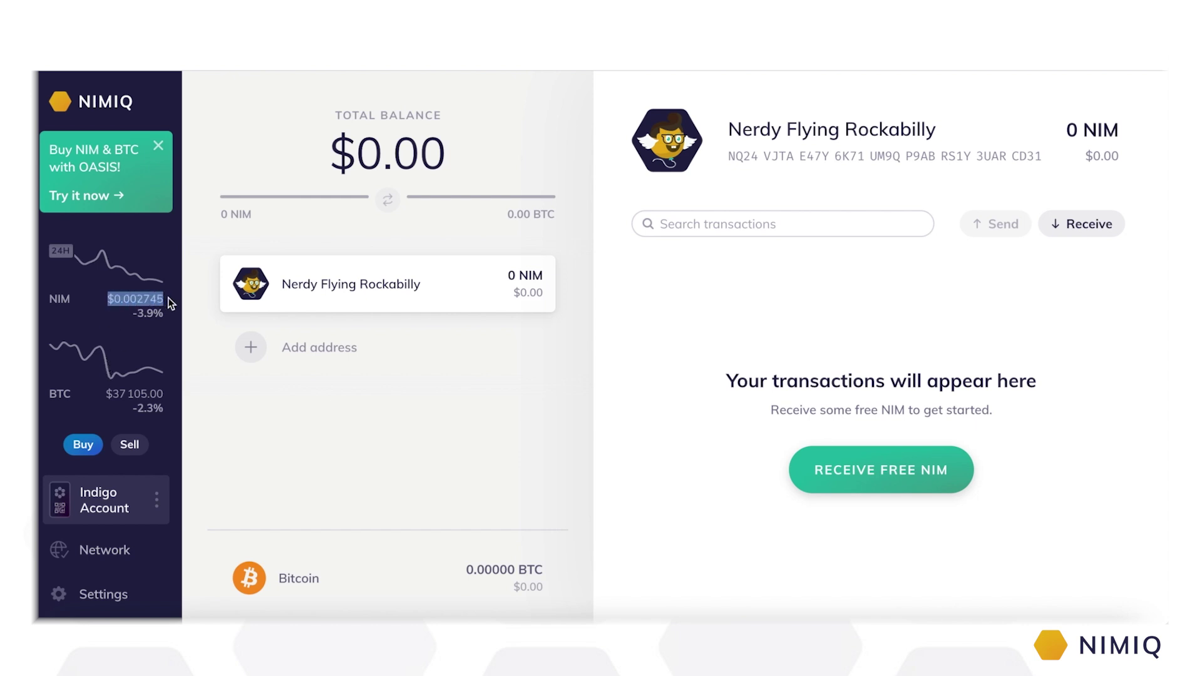
pyautogui.click(67, 257)
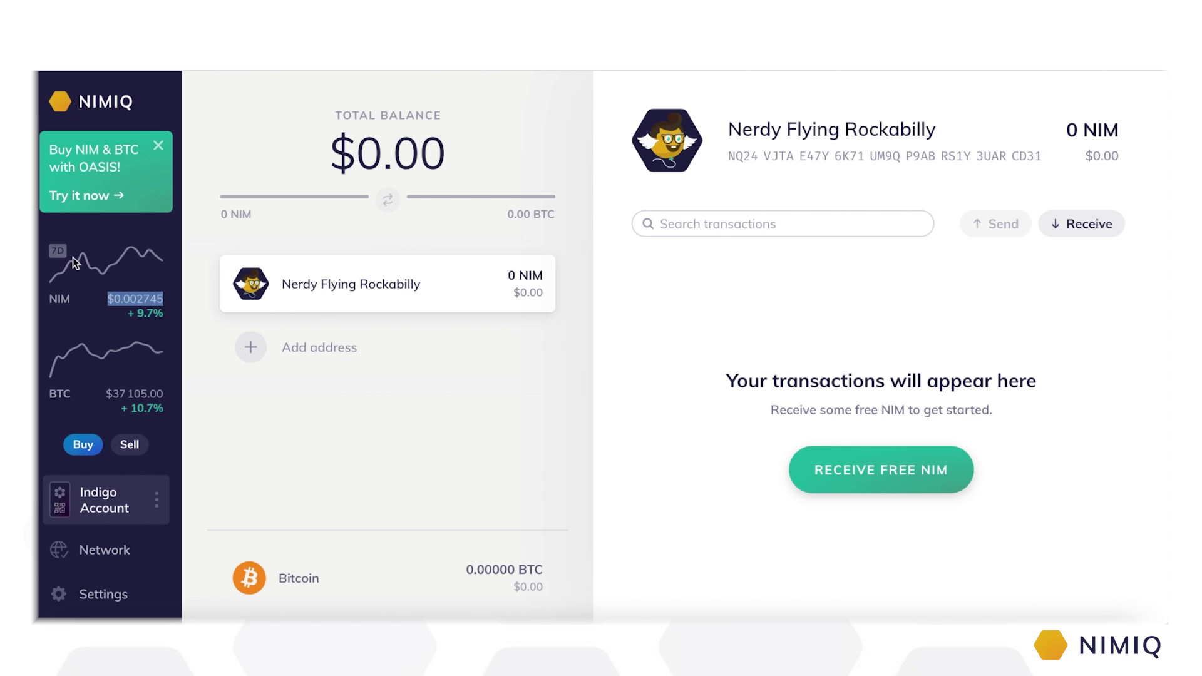
pyautogui.click(115, 298)
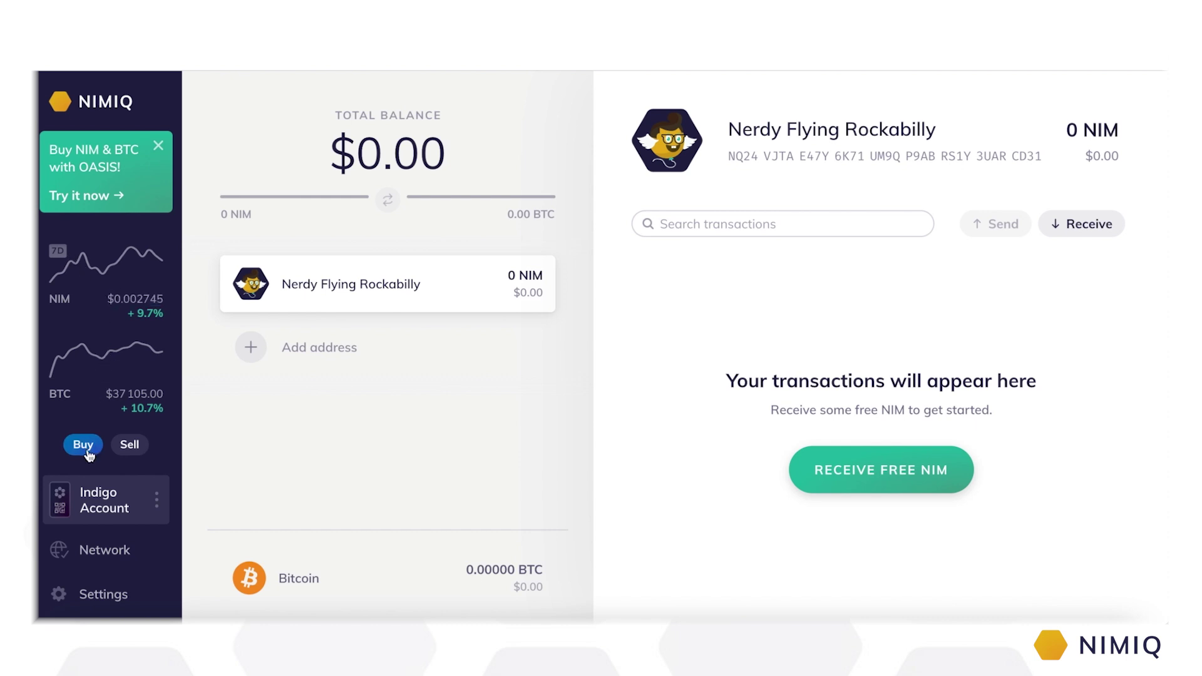
# Step: View and close the Buy NIM & BTC options, then open the Indigo Account menu
pyautogui.click(86, 445)
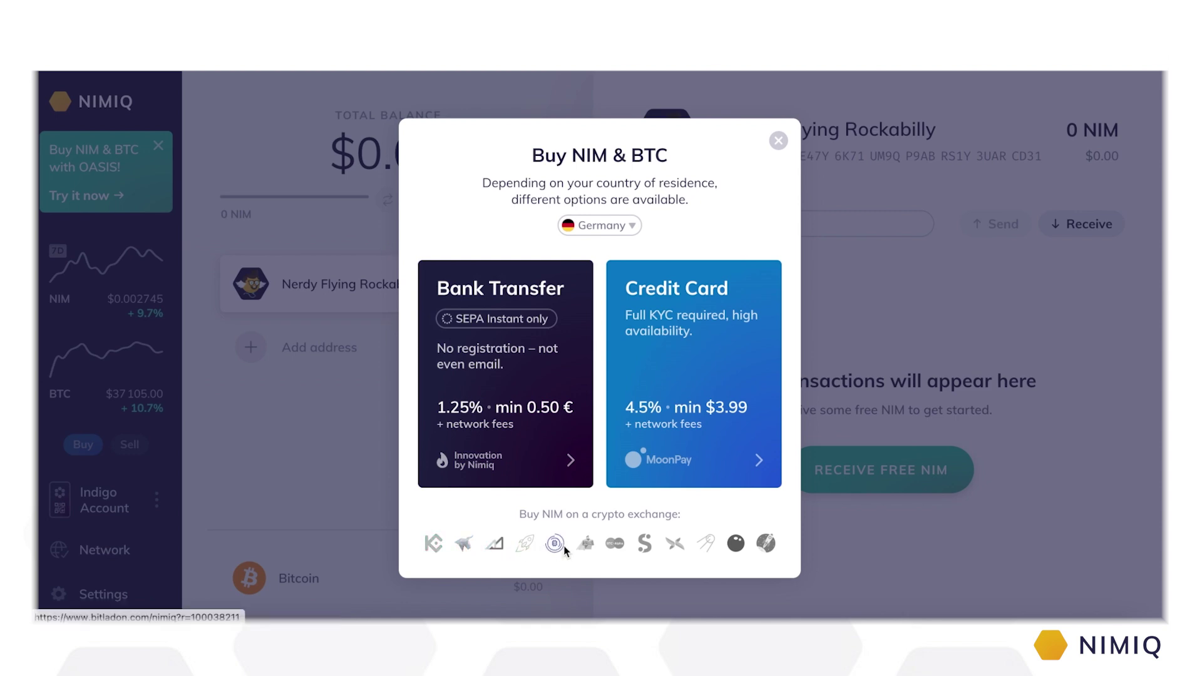
pyautogui.click(778, 140)
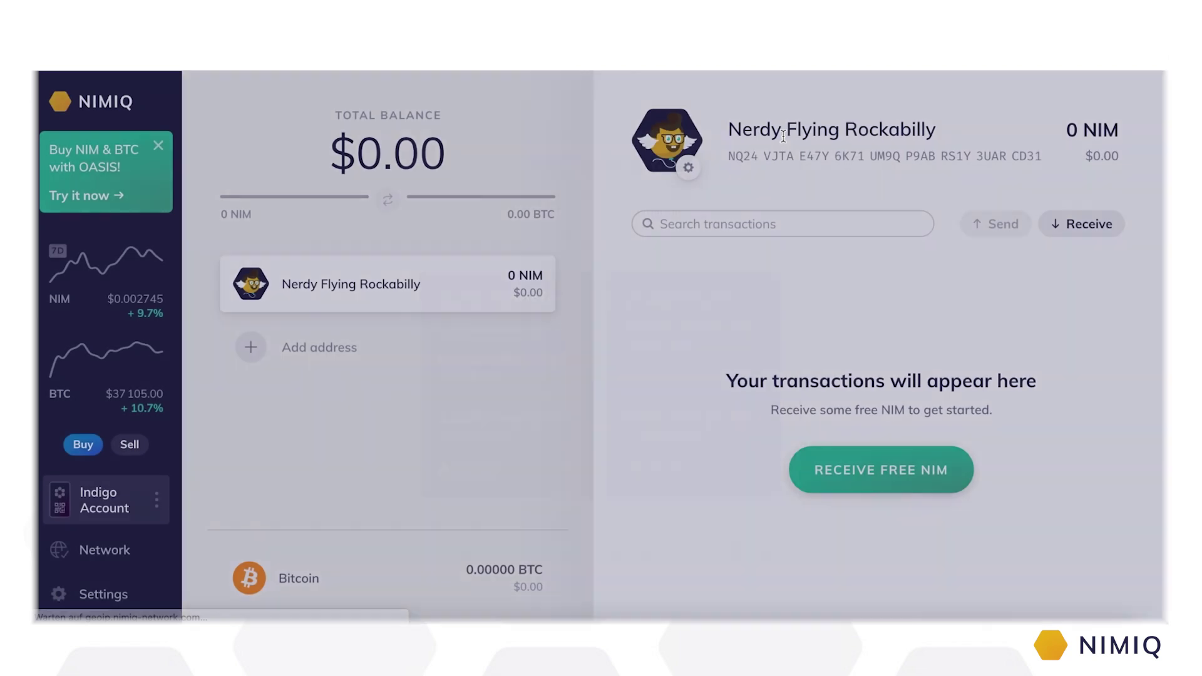
pyautogui.click(115, 505)
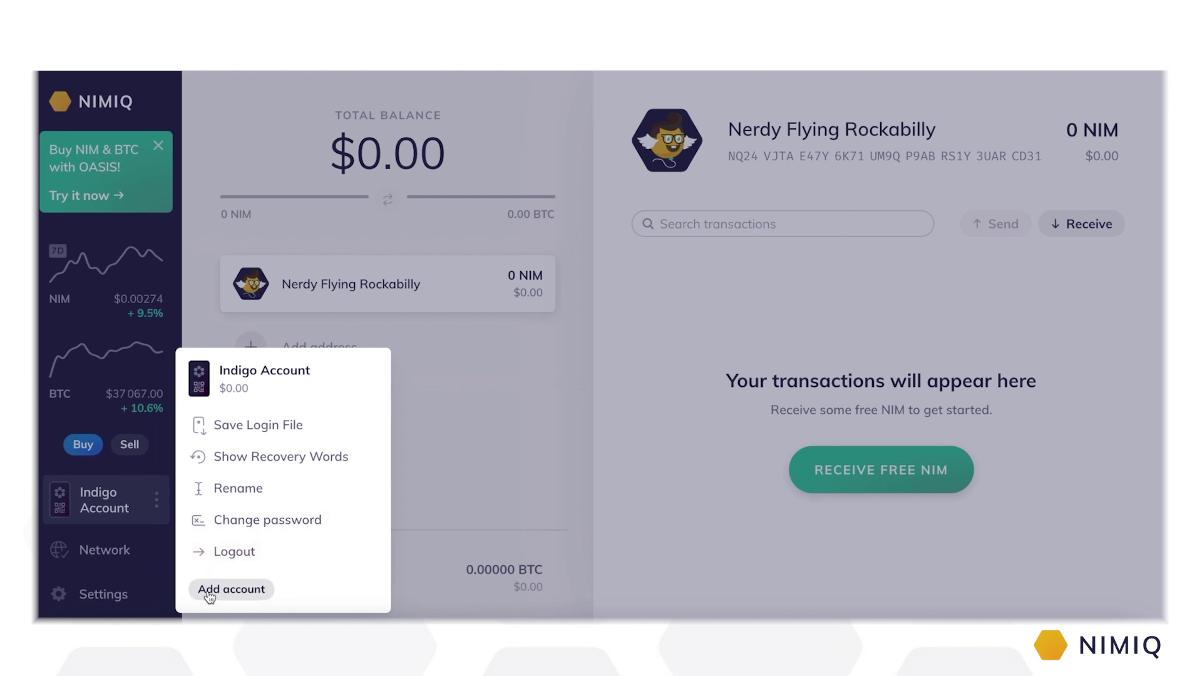
# Step: Close the account menu and view the Network map with 6 peers at block #1989417
pyautogui.click(127, 517)
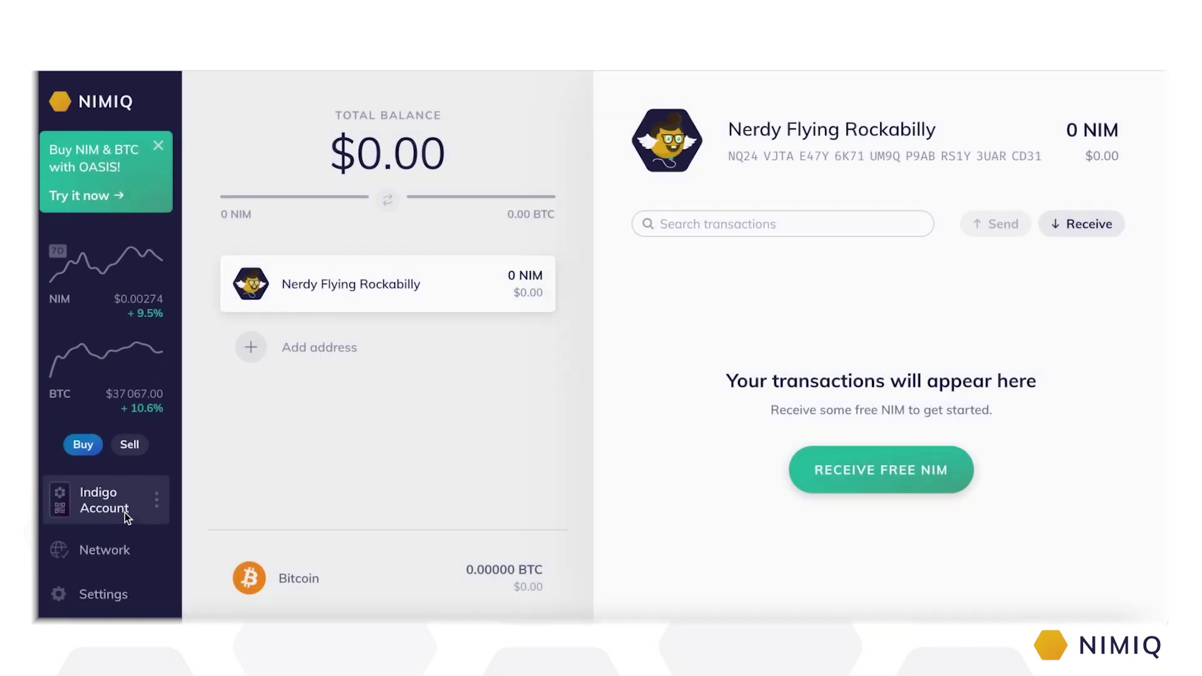
pyautogui.click(112, 554)
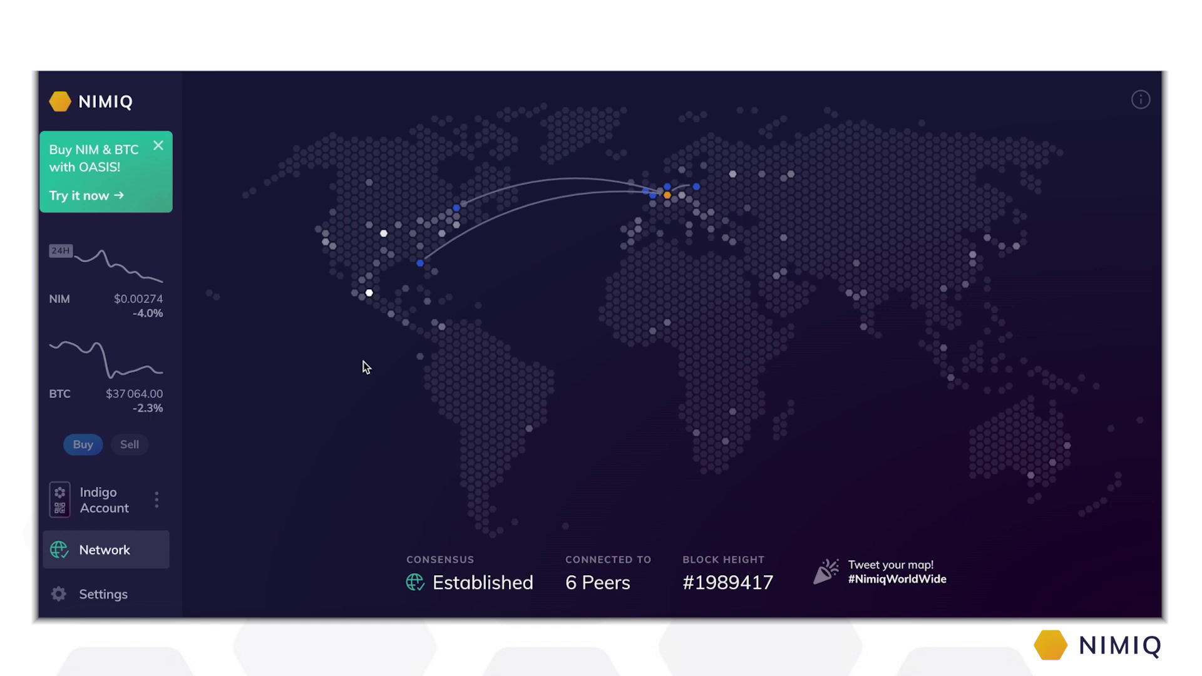
pyautogui.moveTo(391, 317)
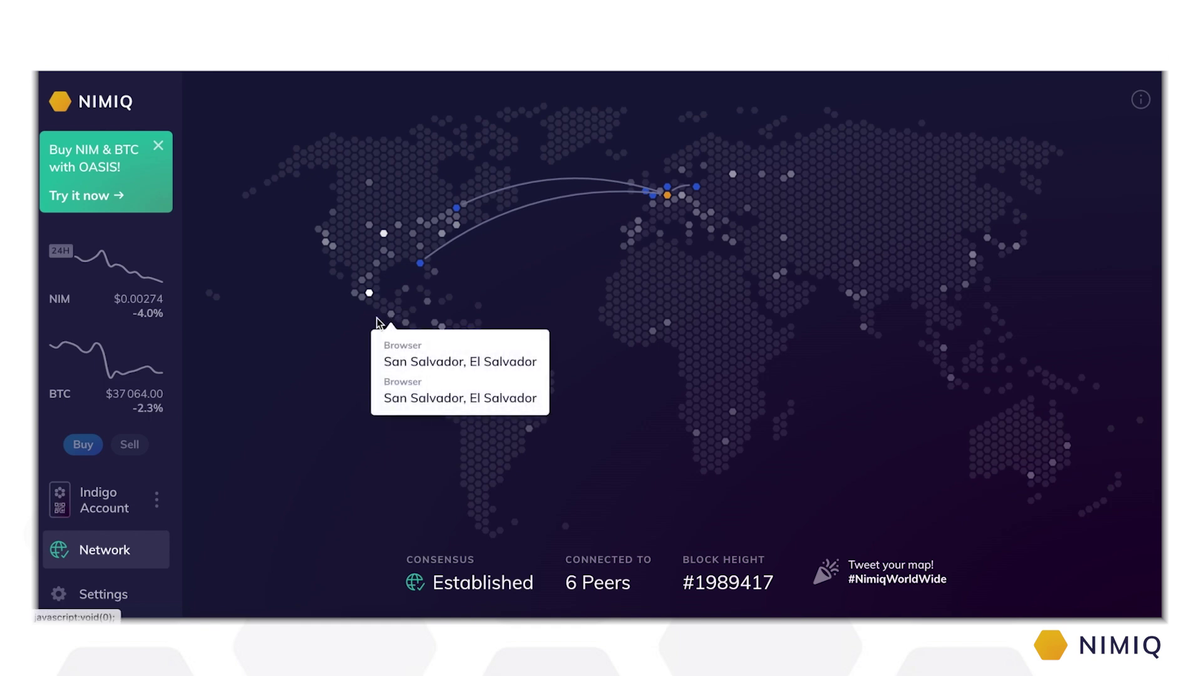
pyautogui.moveTo(332, 246)
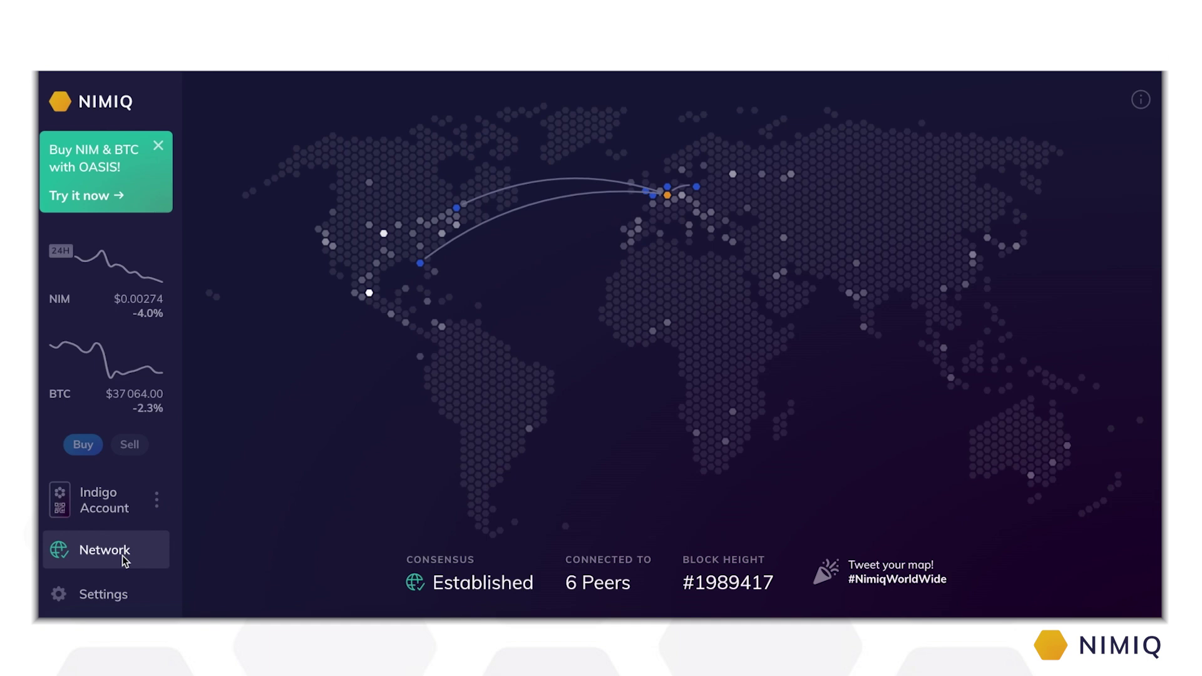
# Step: View the Settings page, then return to the Indigo Account overview showing $220.81
pyautogui.click(101, 597)
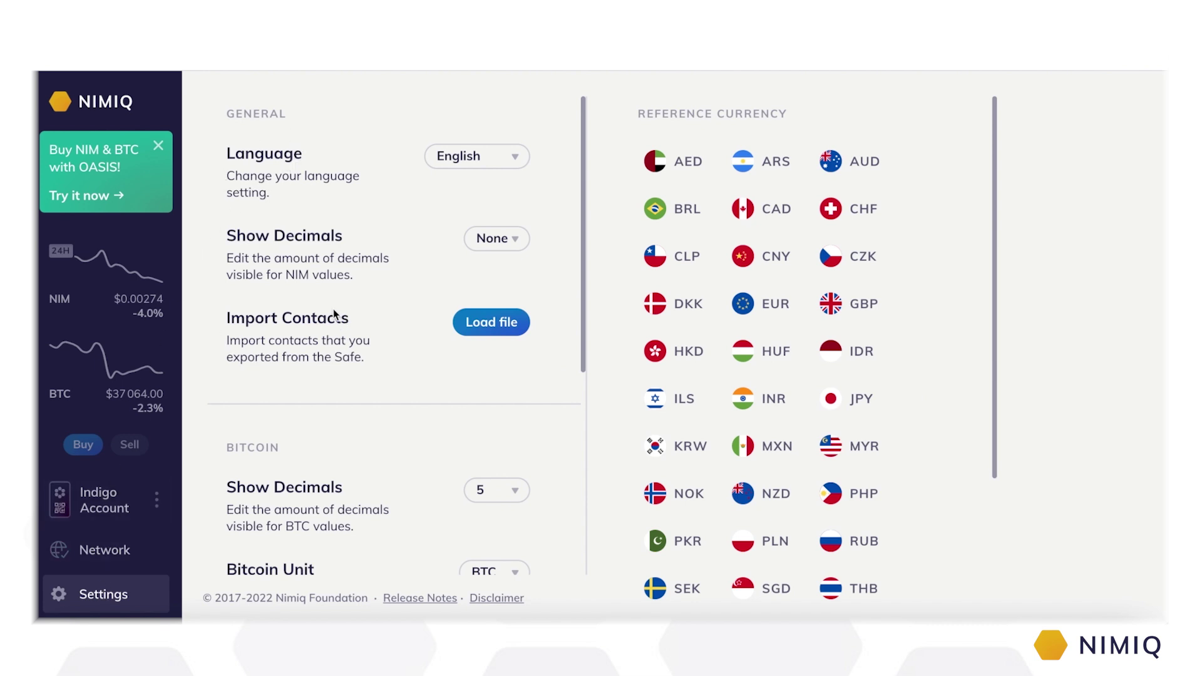
pyautogui.moveTo(636, 114); pyautogui.dragTo(805, 118)
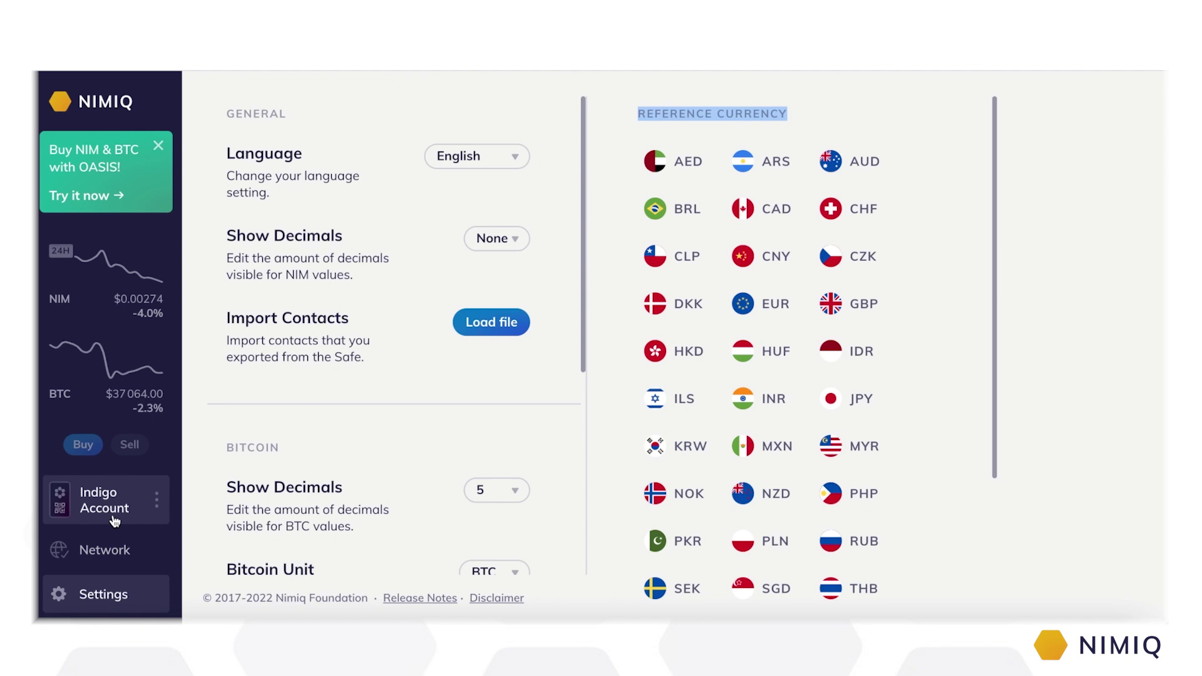
pyautogui.click(115, 521)
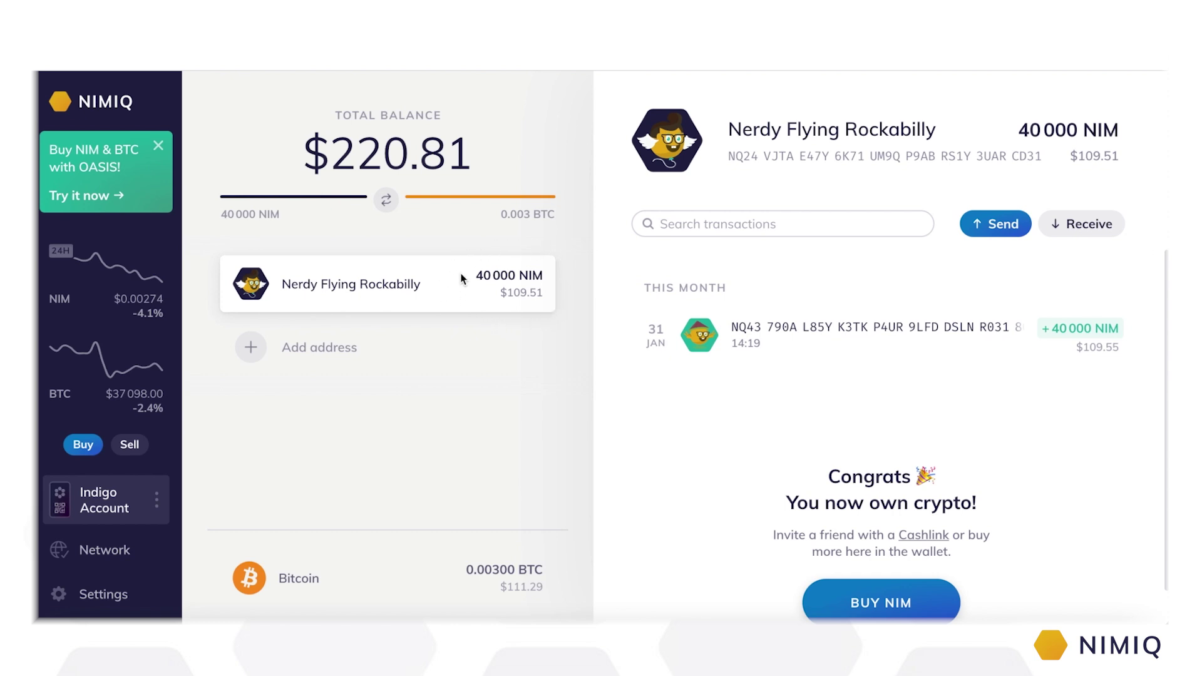
pyautogui.moveTo(686, 182)
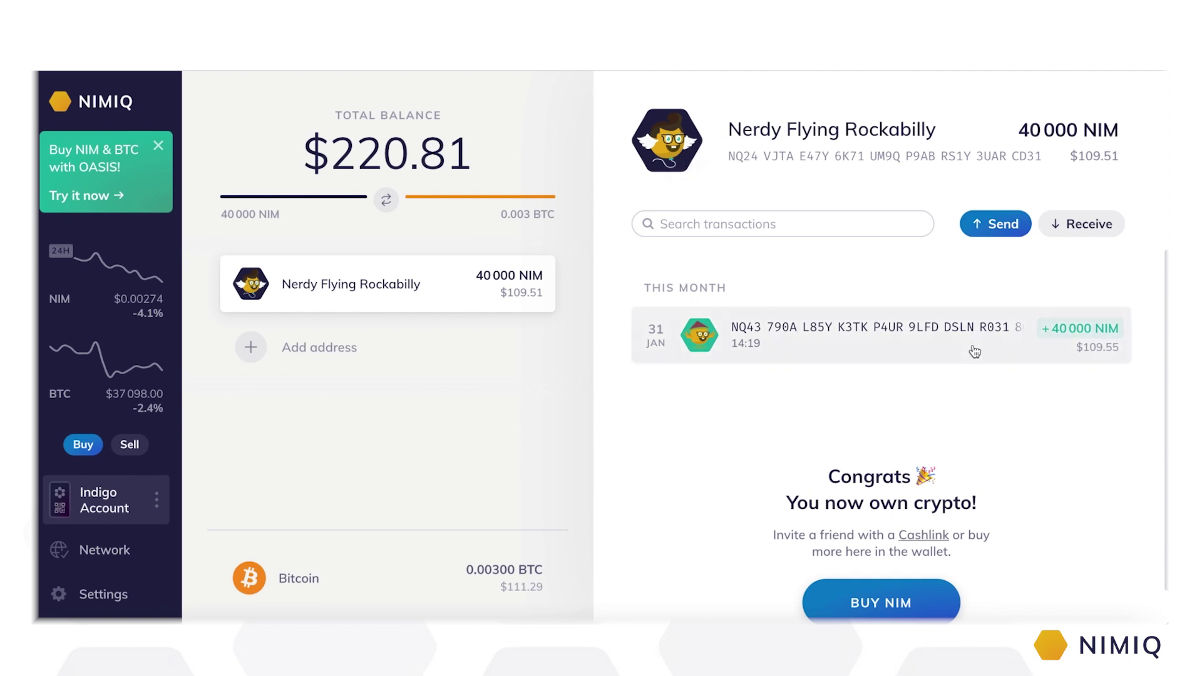
pyautogui.click(1081, 225)
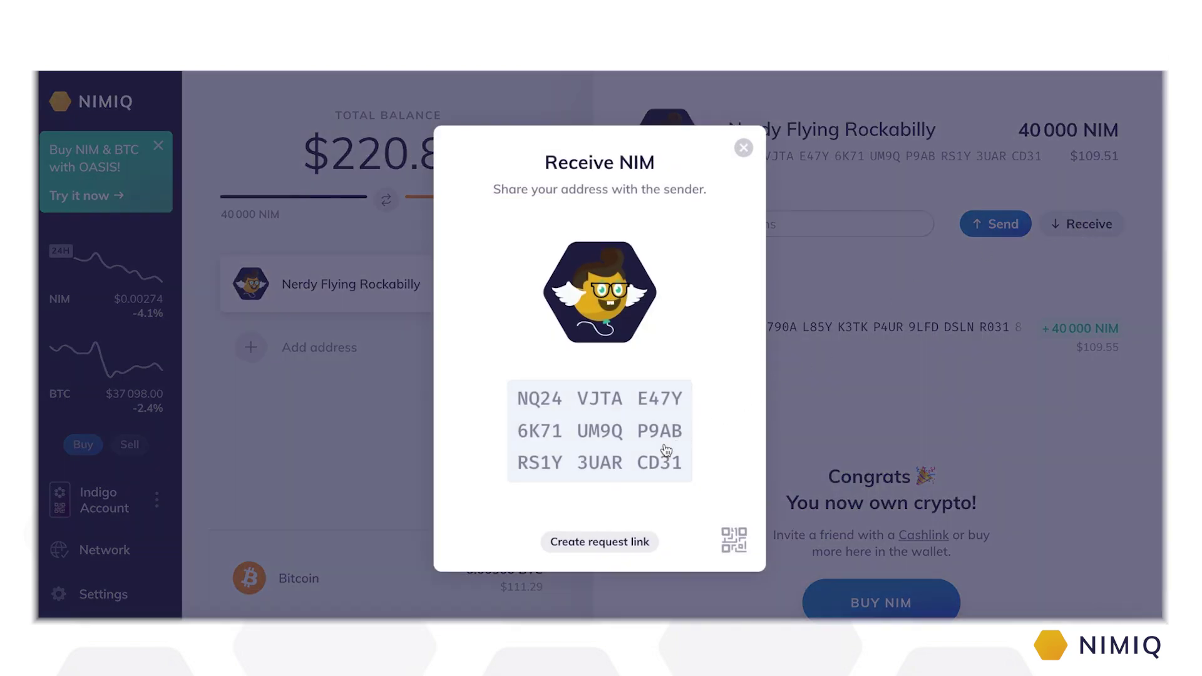
pyautogui.click(732, 544)
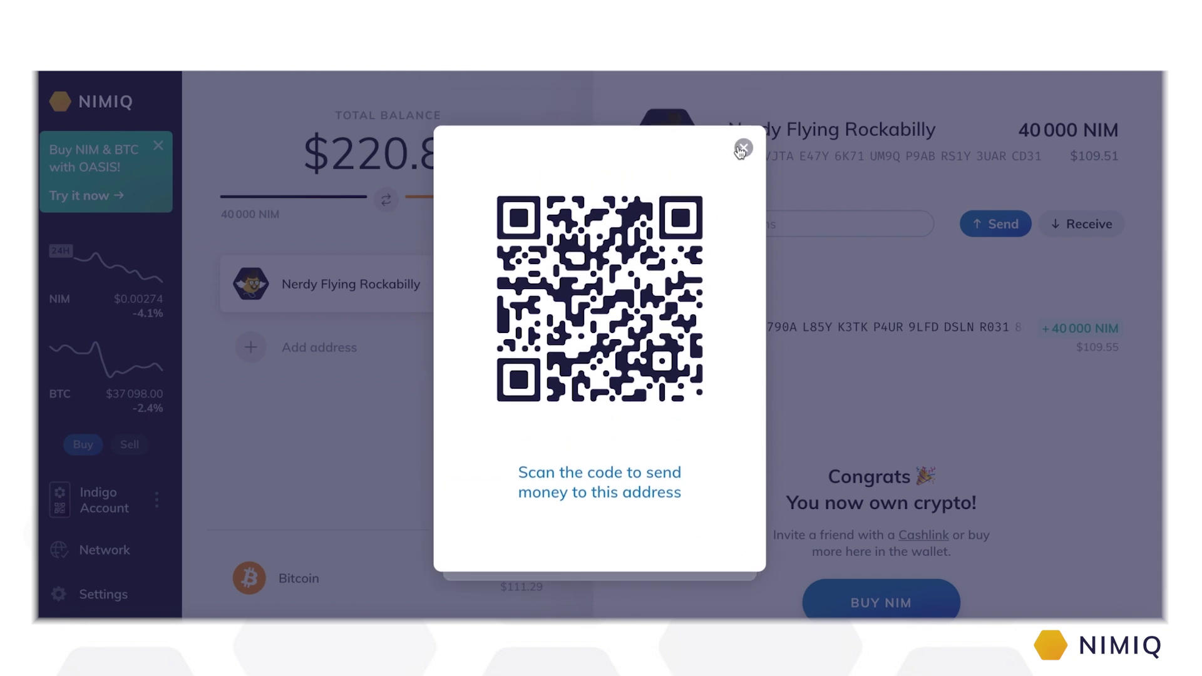
pyautogui.click(742, 151)
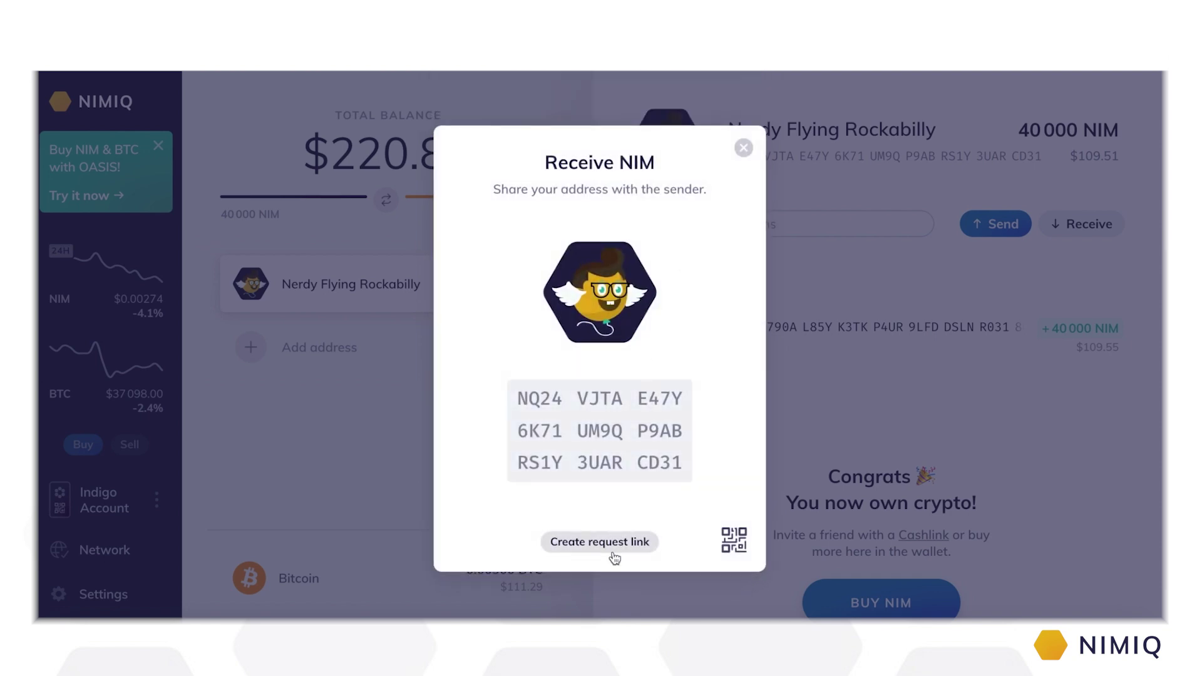
pyautogui.click(613, 549)
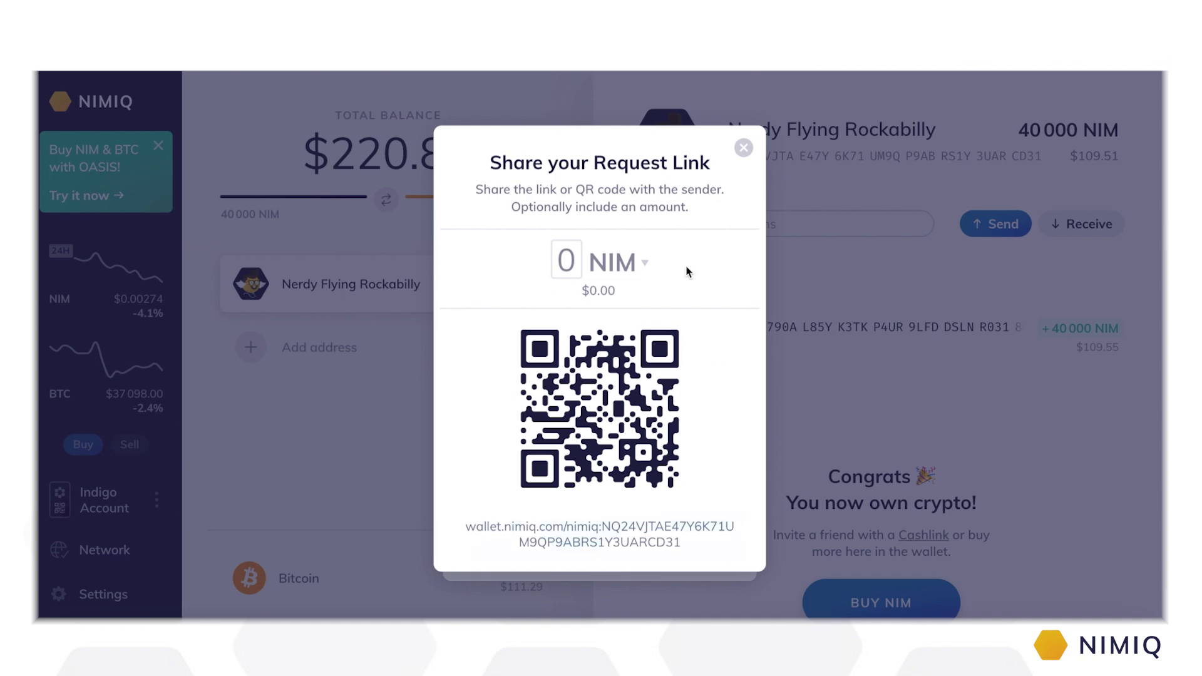
pyautogui.click(743, 148)
pyautogui.click(744, 152)
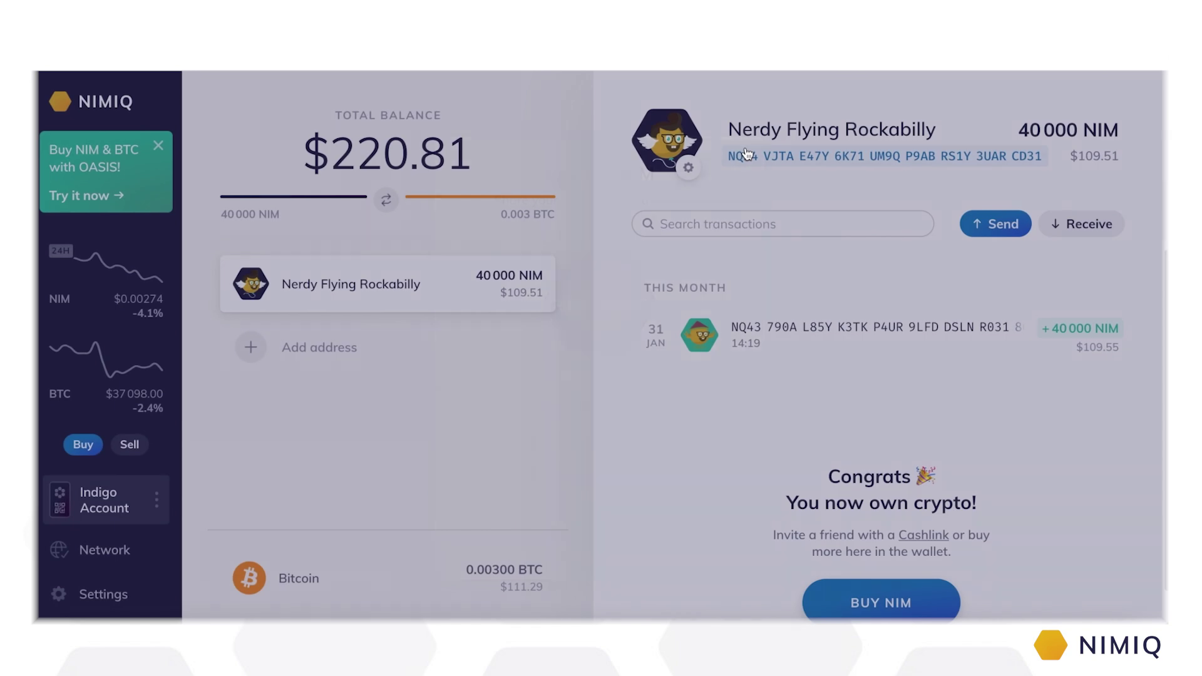
# Step: Start a cashlink for 200 NIM with the message 'Hello'
pyautogui.click(980, 230)
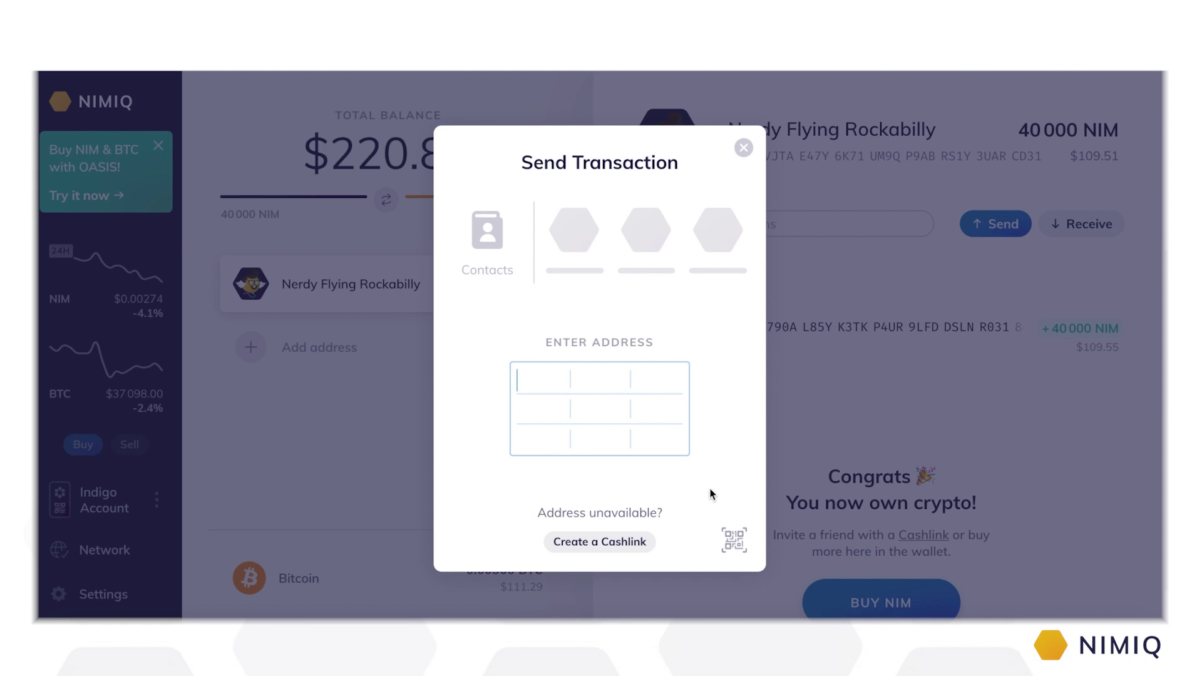
pyautogui.click(637, 547)
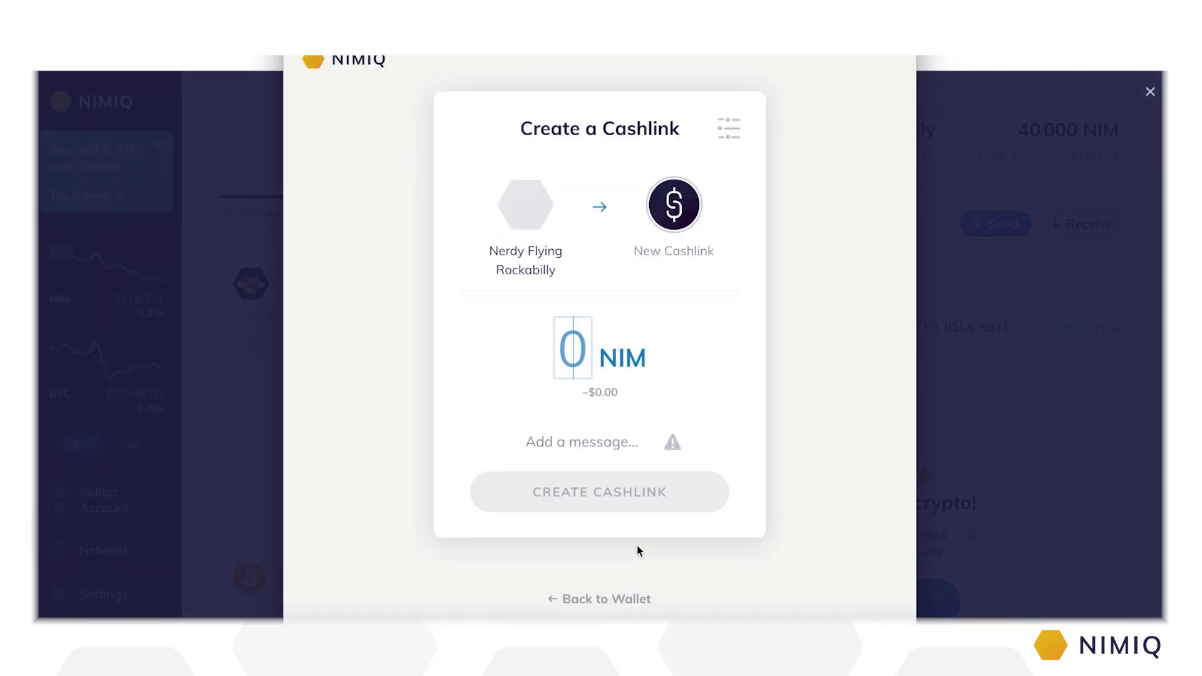
pyautogui.write('200')
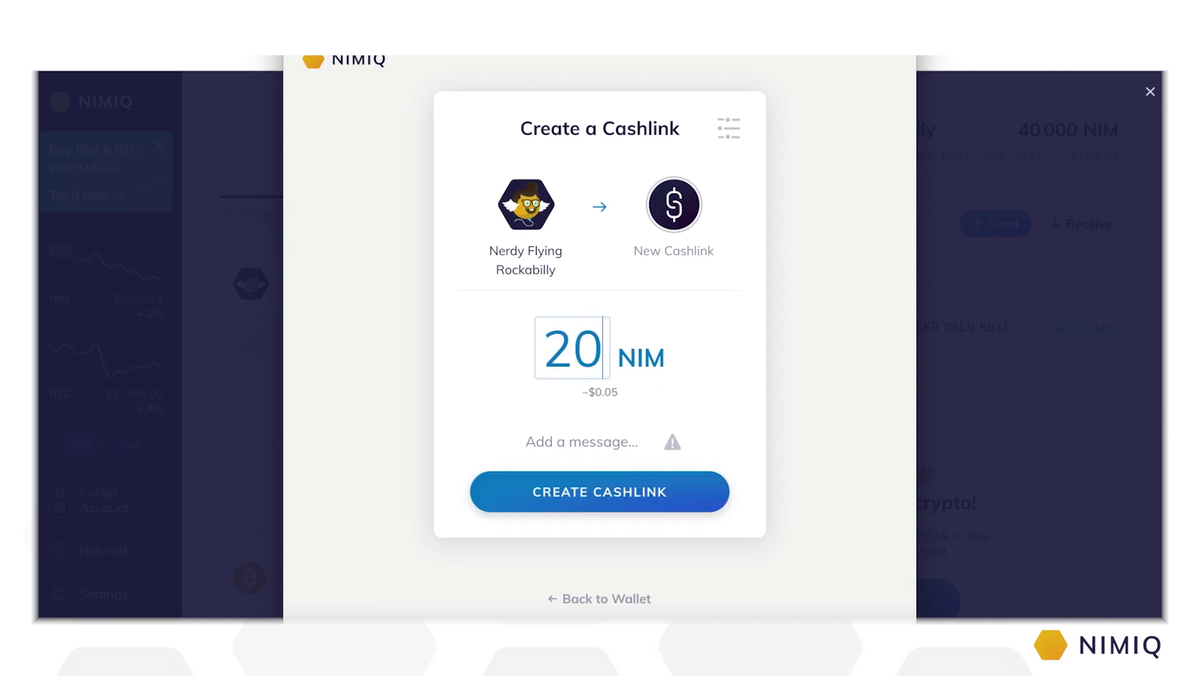
pyautogui.click(610, 446)
pyautogui.write('Hello')
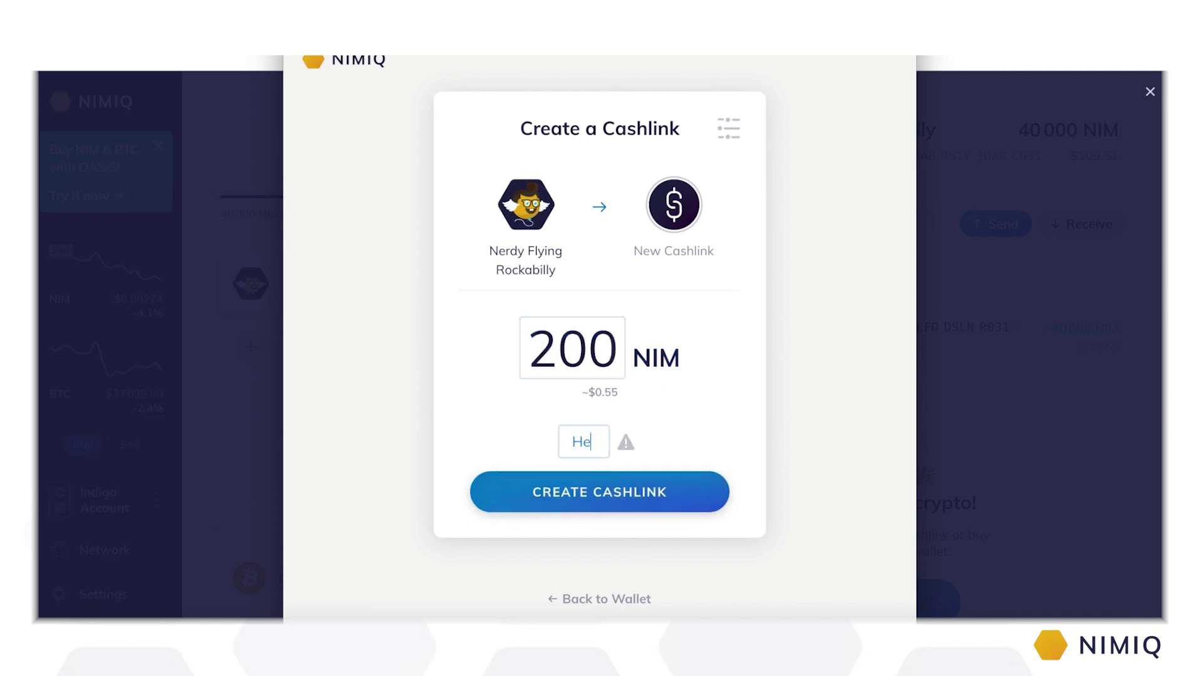
# Step: Create the cashlink, authorise it with the account password, and return to the wallet overview
pyautogui.click(605, 494)
pyautogui.write('••••••••')
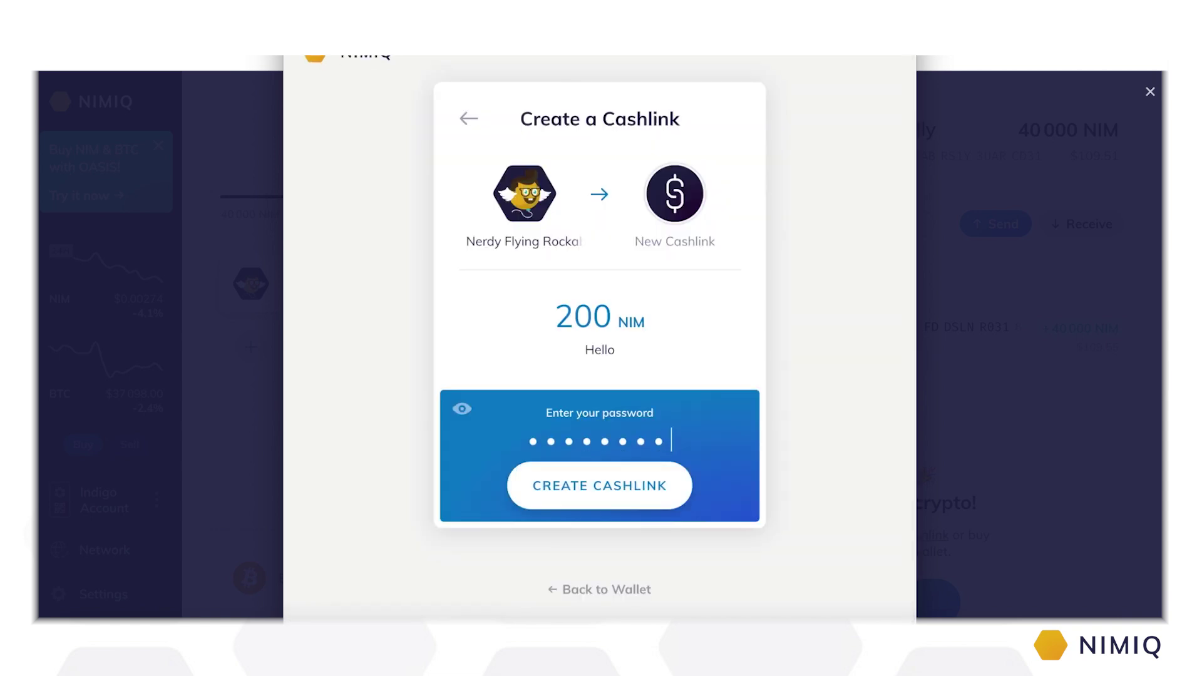
pyautogui.click(603, 490)
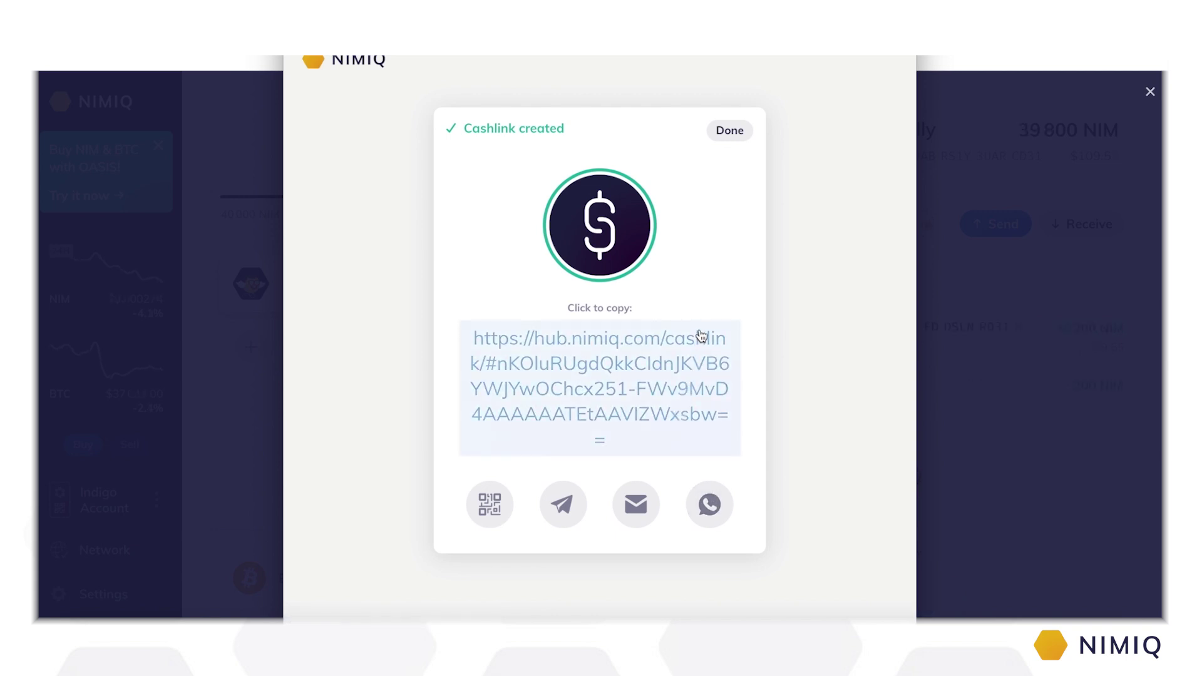
pyautogui.click(730, 132)
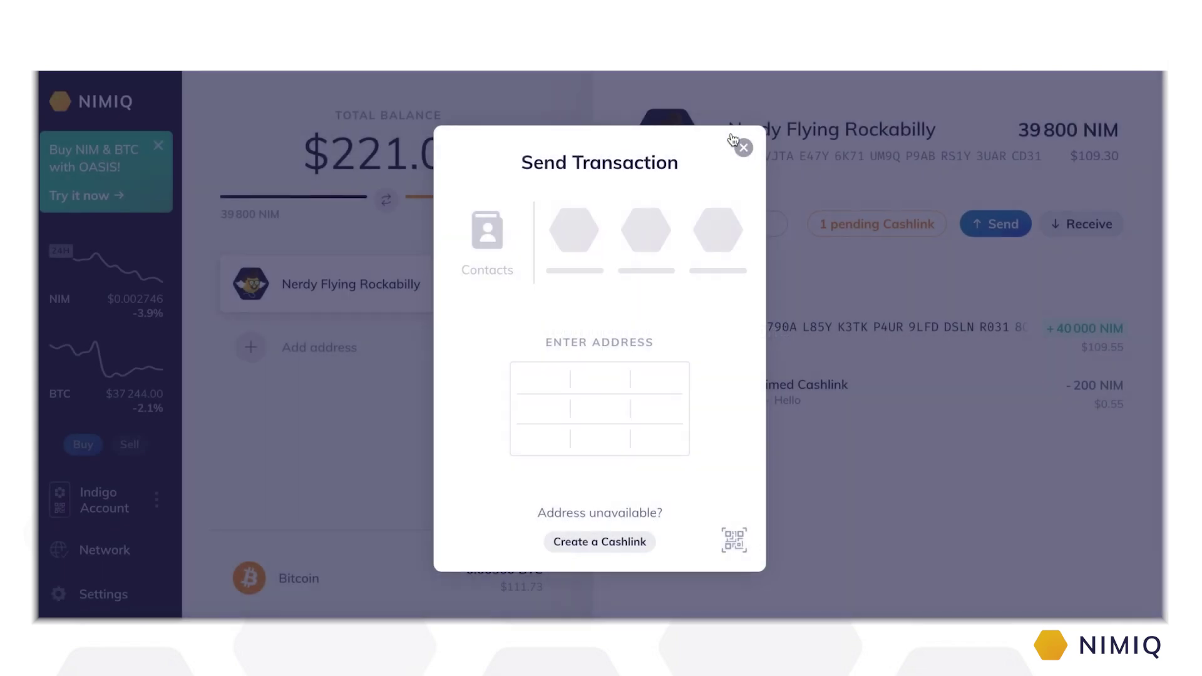
pyautogui.click(744, 149)
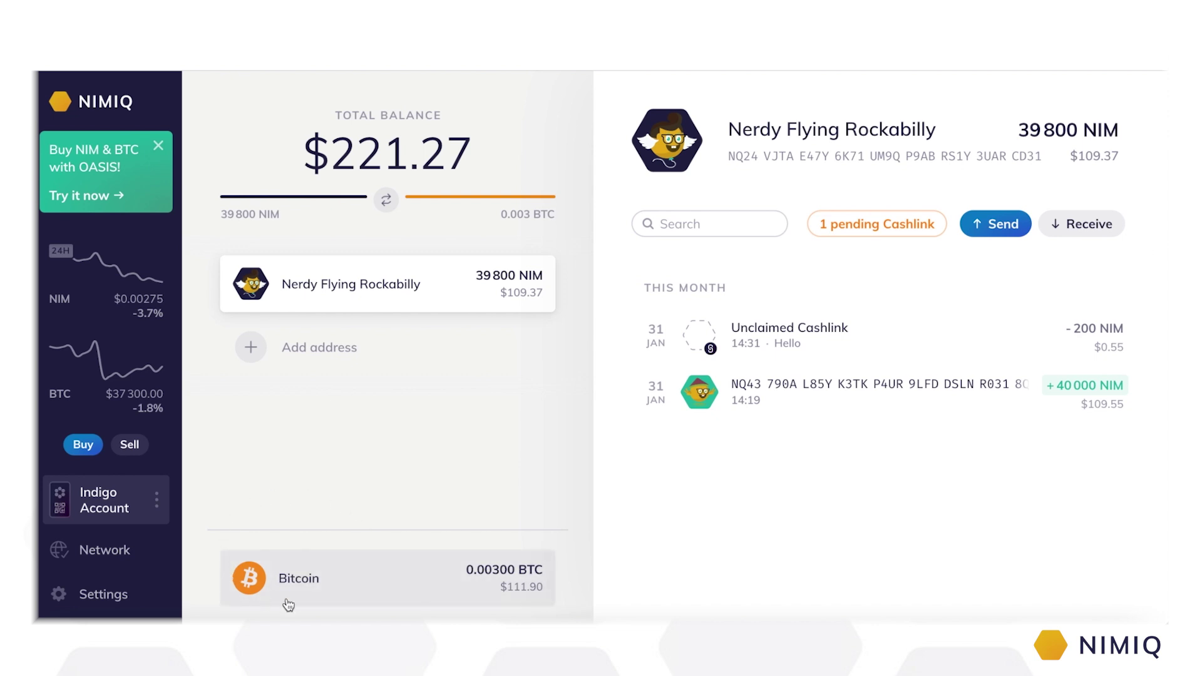
# Step: Switch to the Bitcoin account holding 0.00300 BTC
pyautogui.click(289, 598)
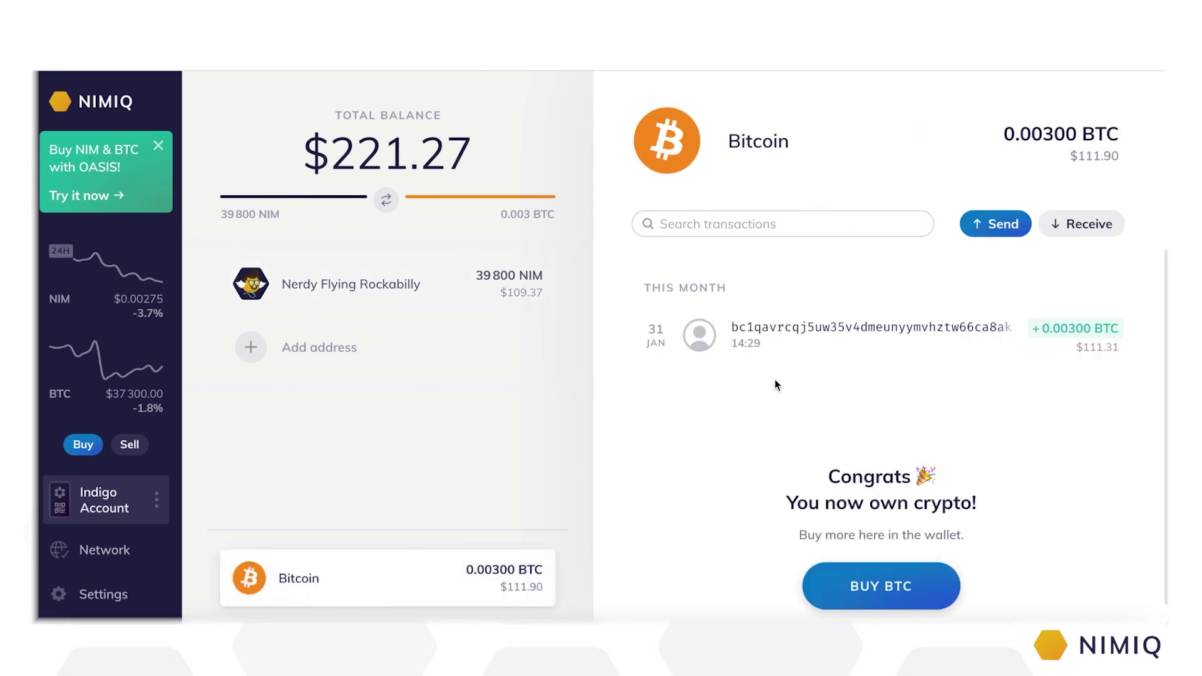
# Step: Send 0.001 BTC to the pasted recipient address at the 15-minute fee, confirmed with the password
pyautogui.click(1005, 233)
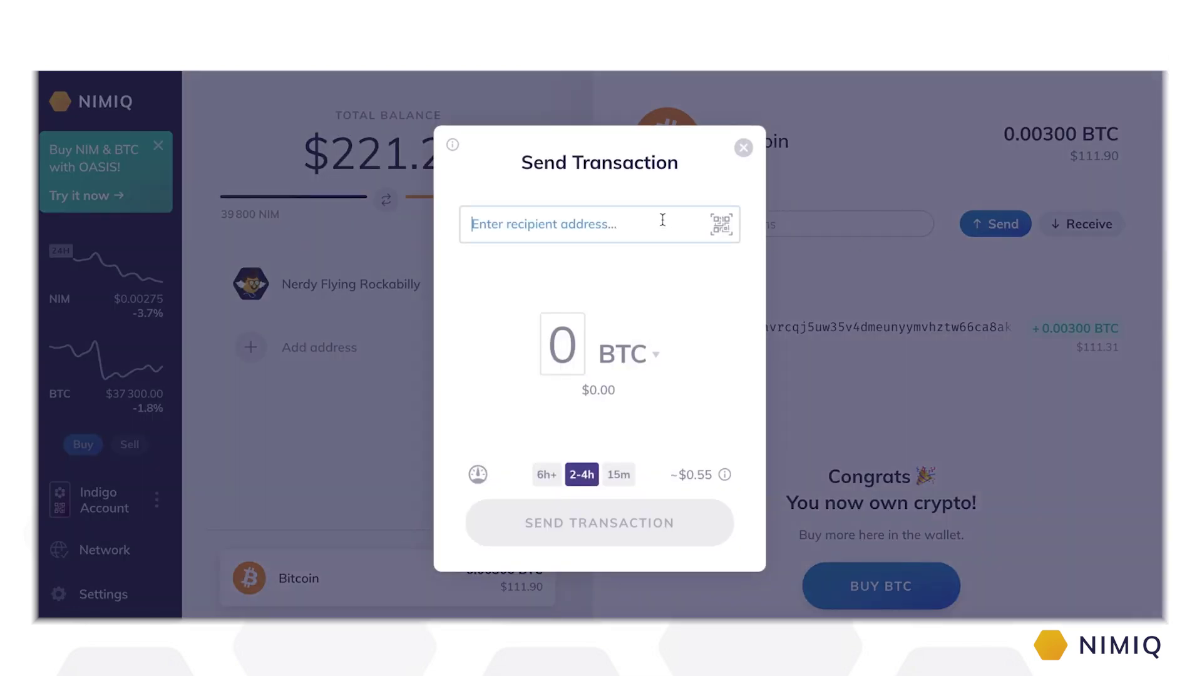
pyautogui.click(663, 220)
pyautogui.write('bc1q0vd26nxswugmurydpq8r06e9eftqlg3gwtfevy')
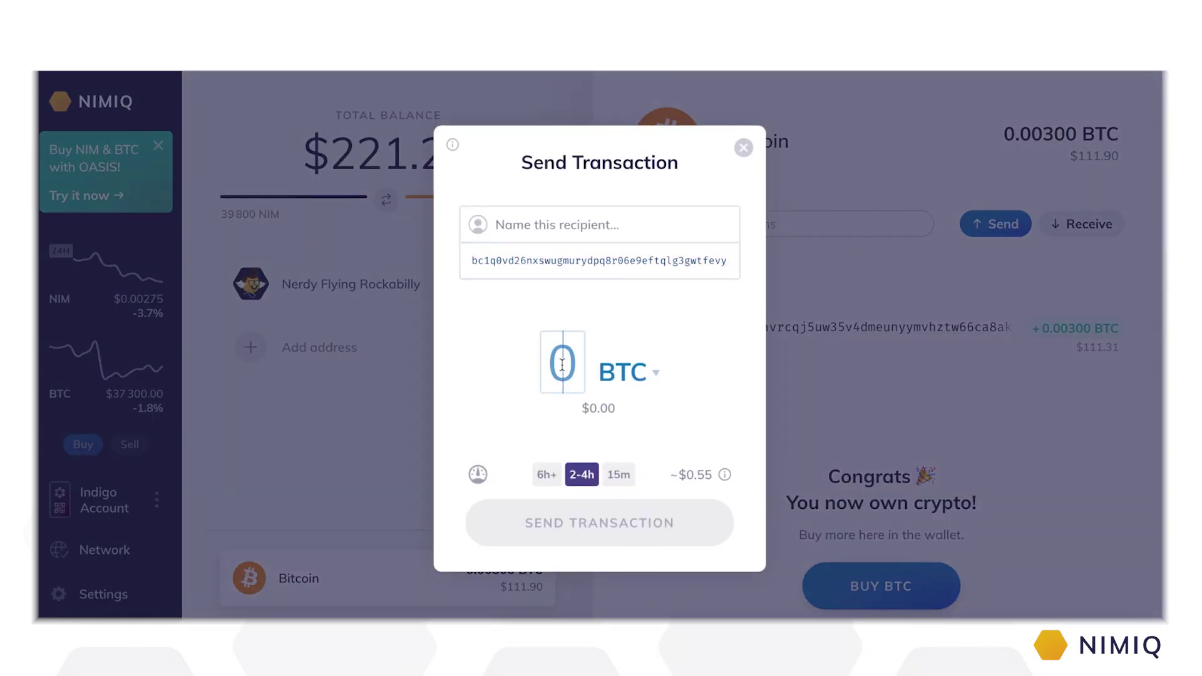
pyautogui.write('0.001')
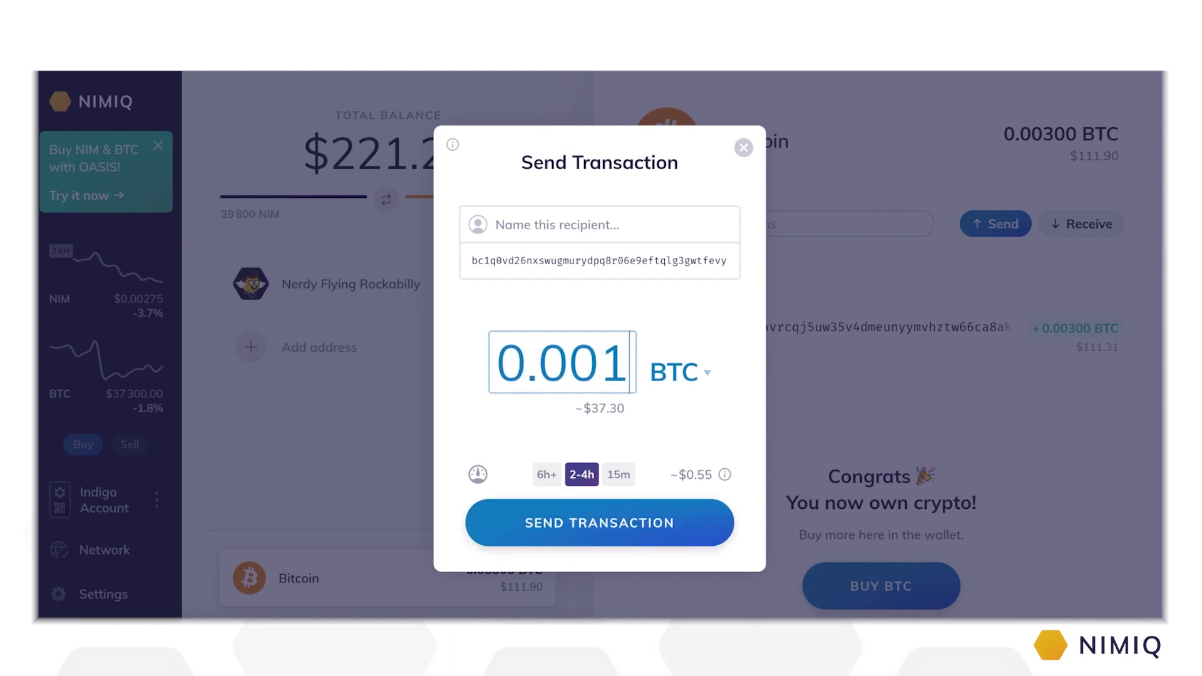
pyautogui.click(619, 477)
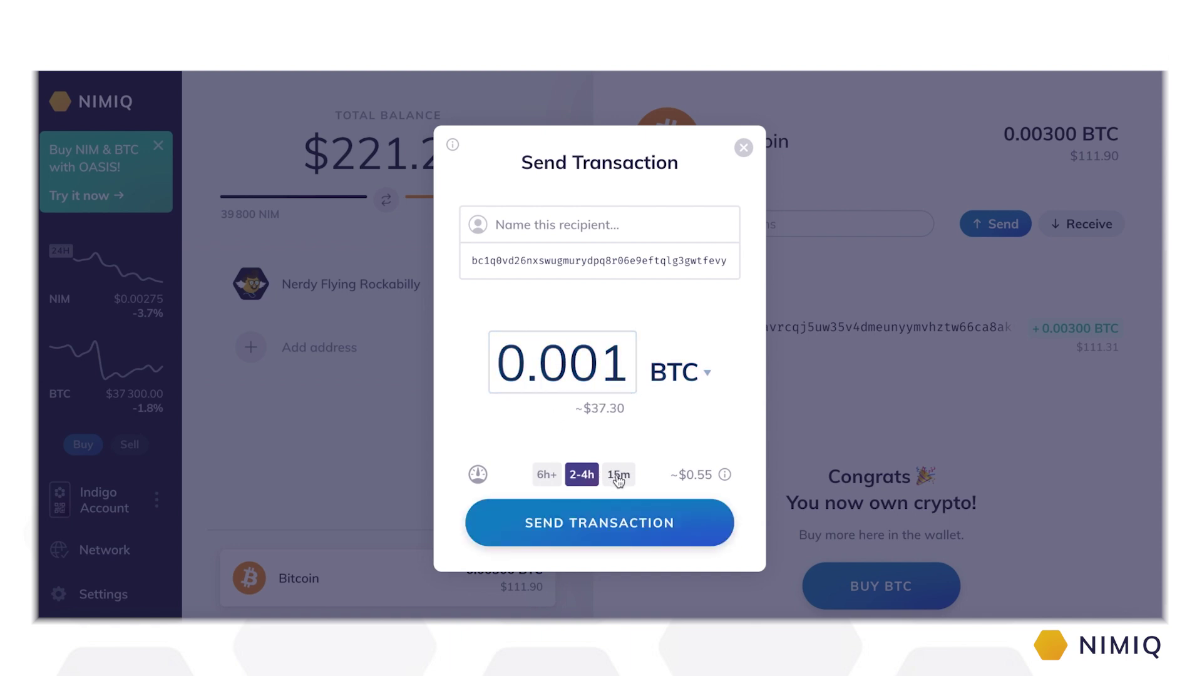
pyautogui.click(622, 522)
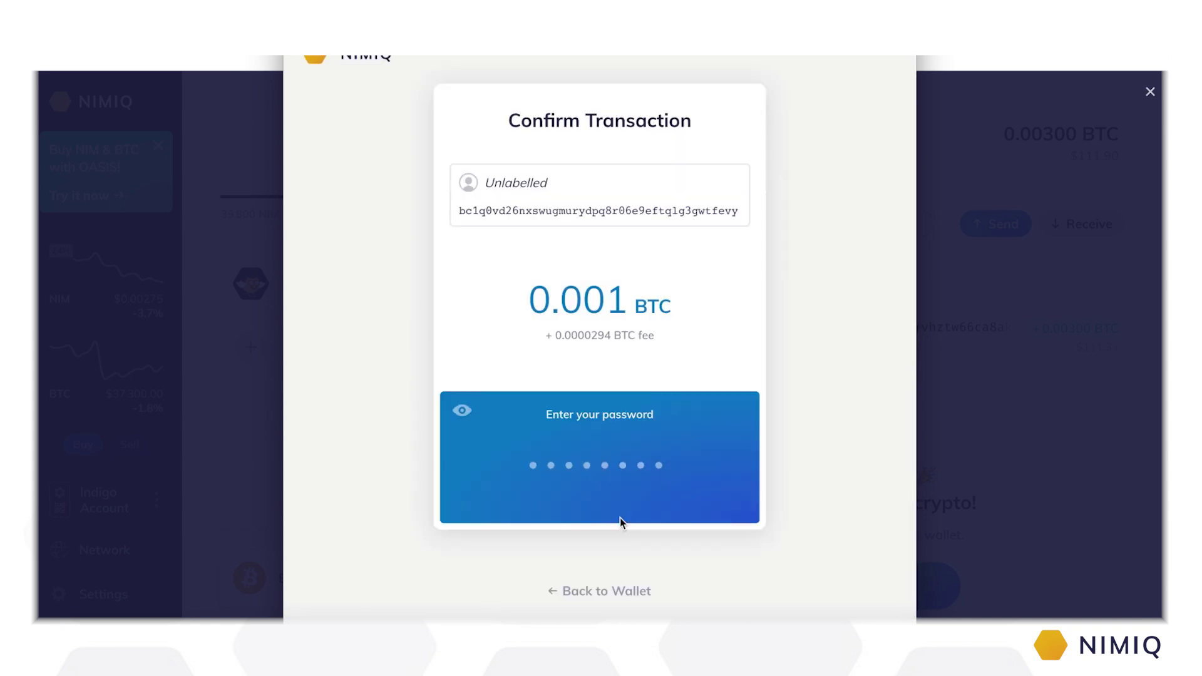
pyautogui.write('••••••••')
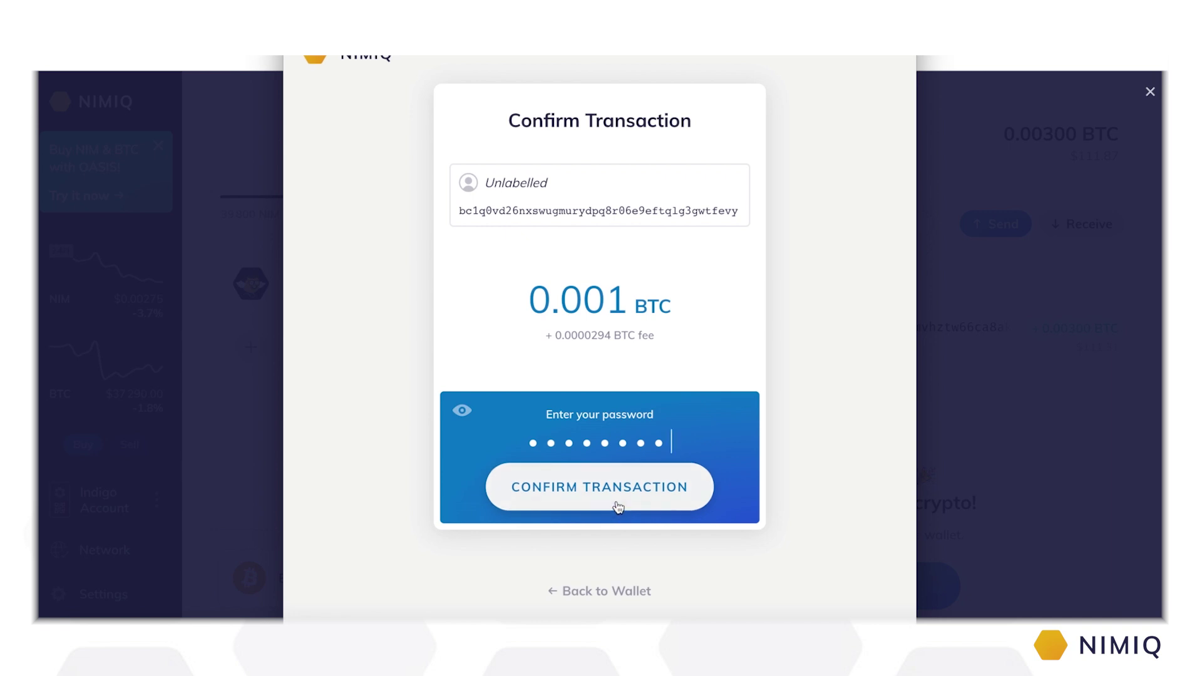
pyautogui.click(615, 500)
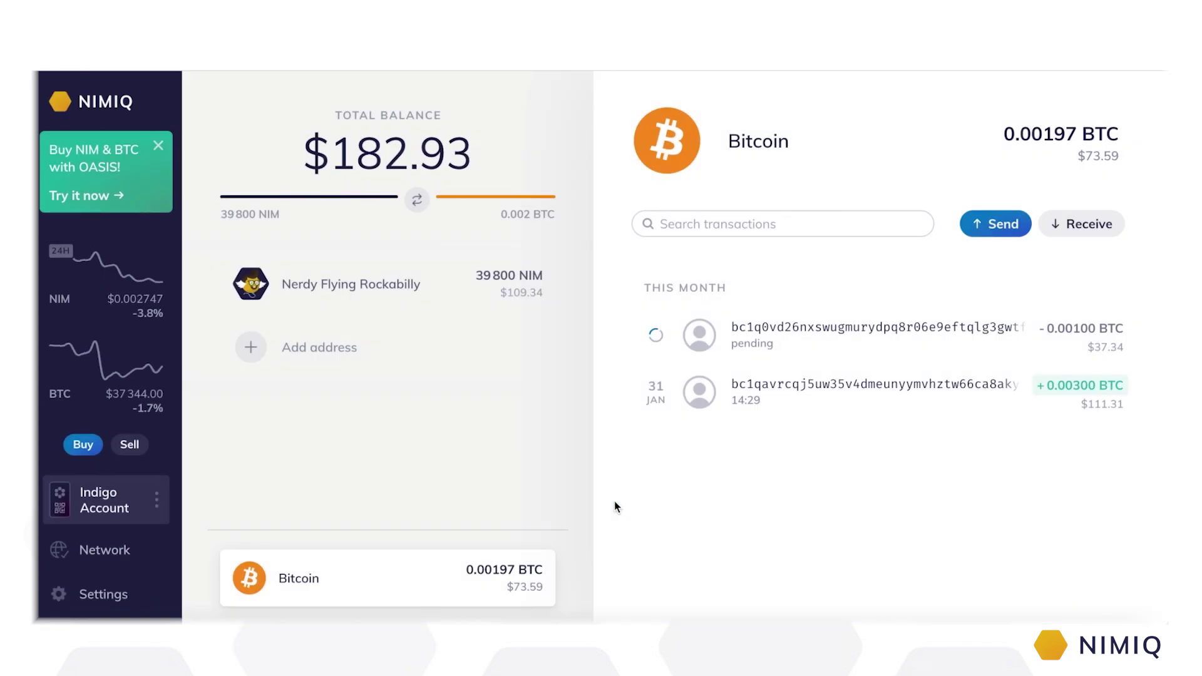
# Step: Copy the Bitcoin single-use receive address and view its QR code and payment request link
pyautogui.click(1073, 226)
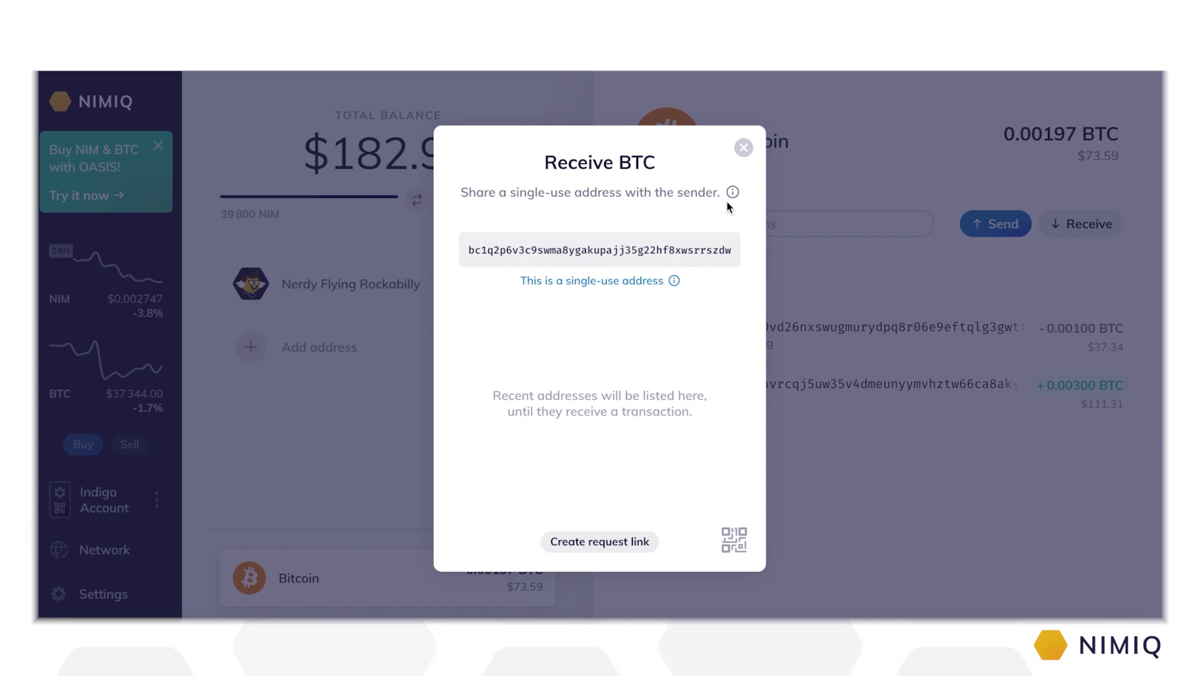
pyautogui.click(624, 256)
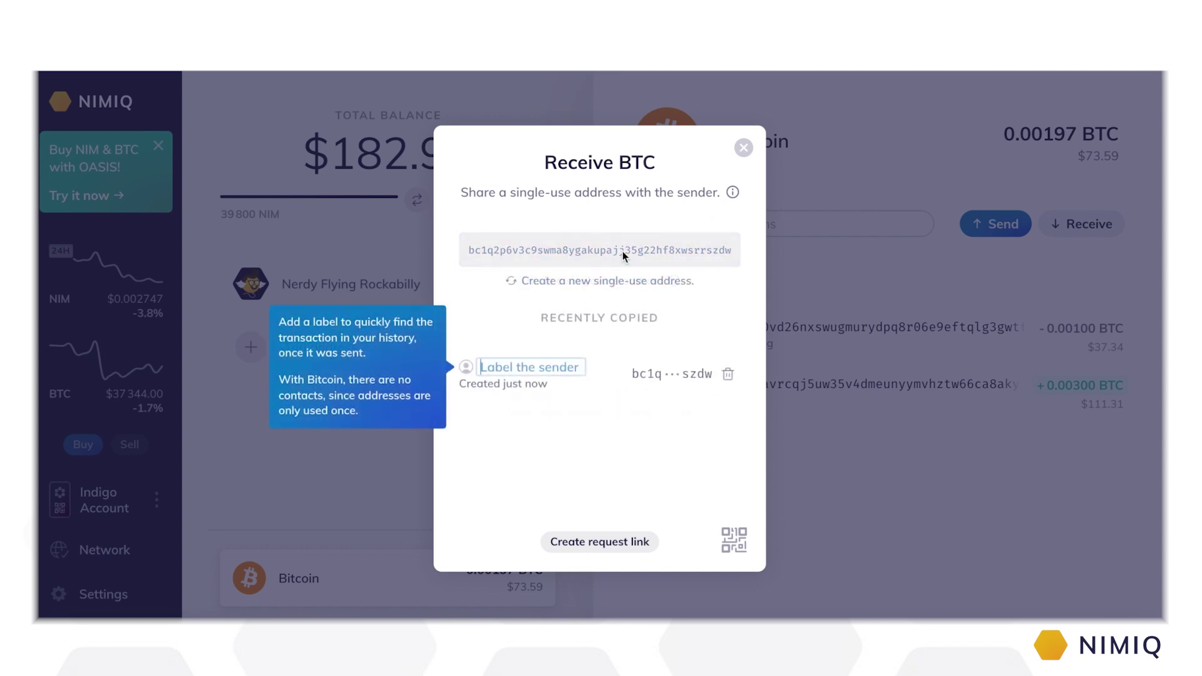
pyautogui.click(735, 543)
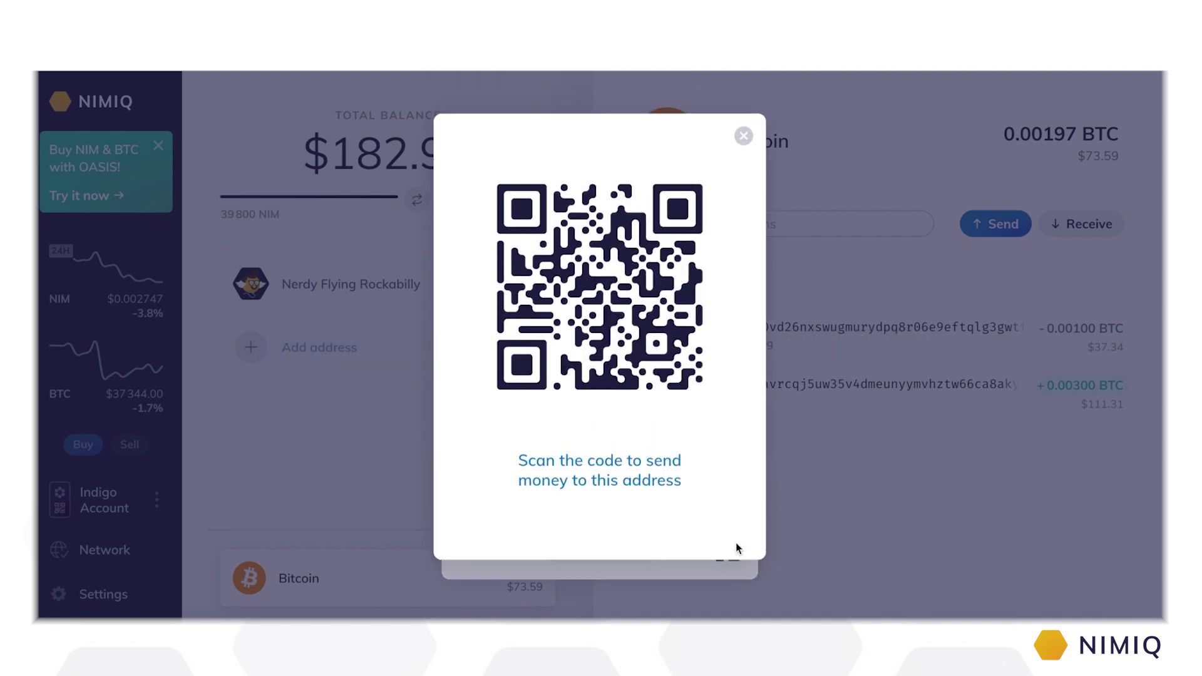
pyautogui.click(743, 149)
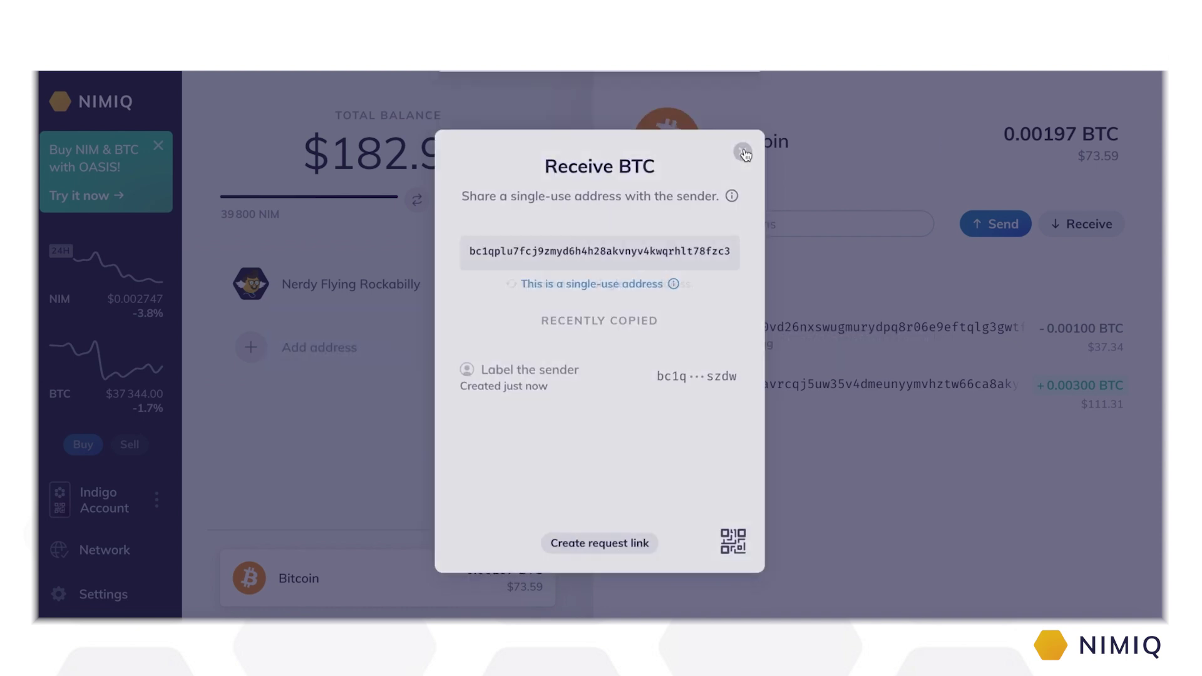
pyautogui.click(628, 553)
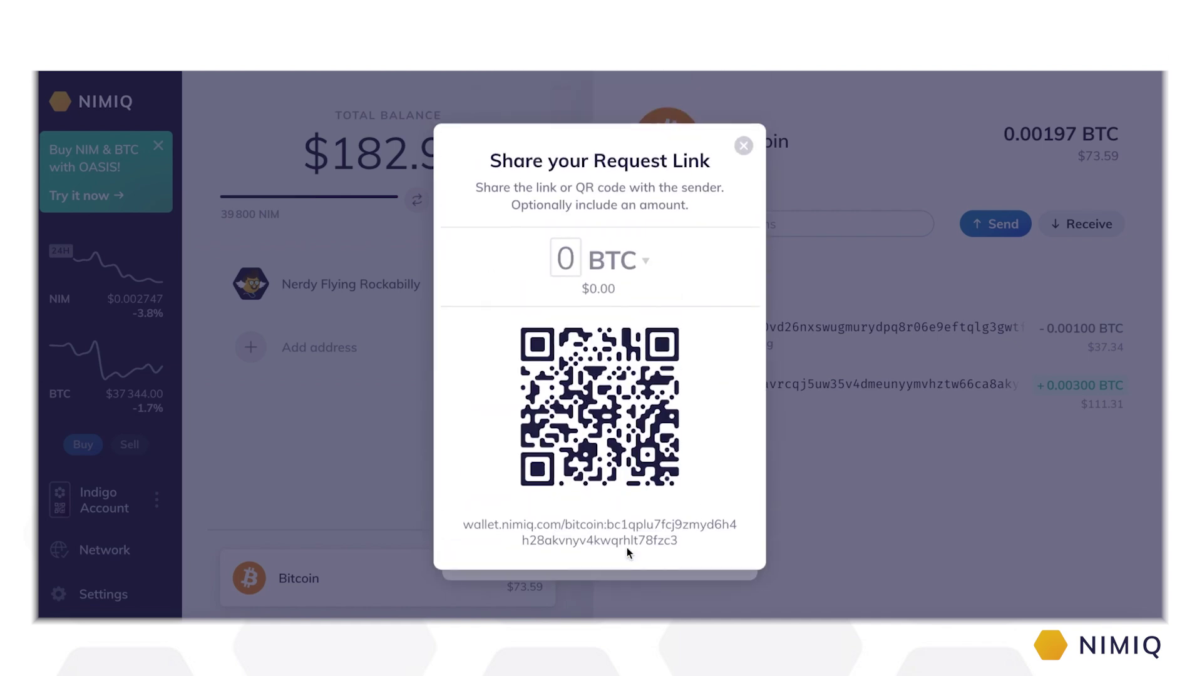
pyautogui.click(743, 148)
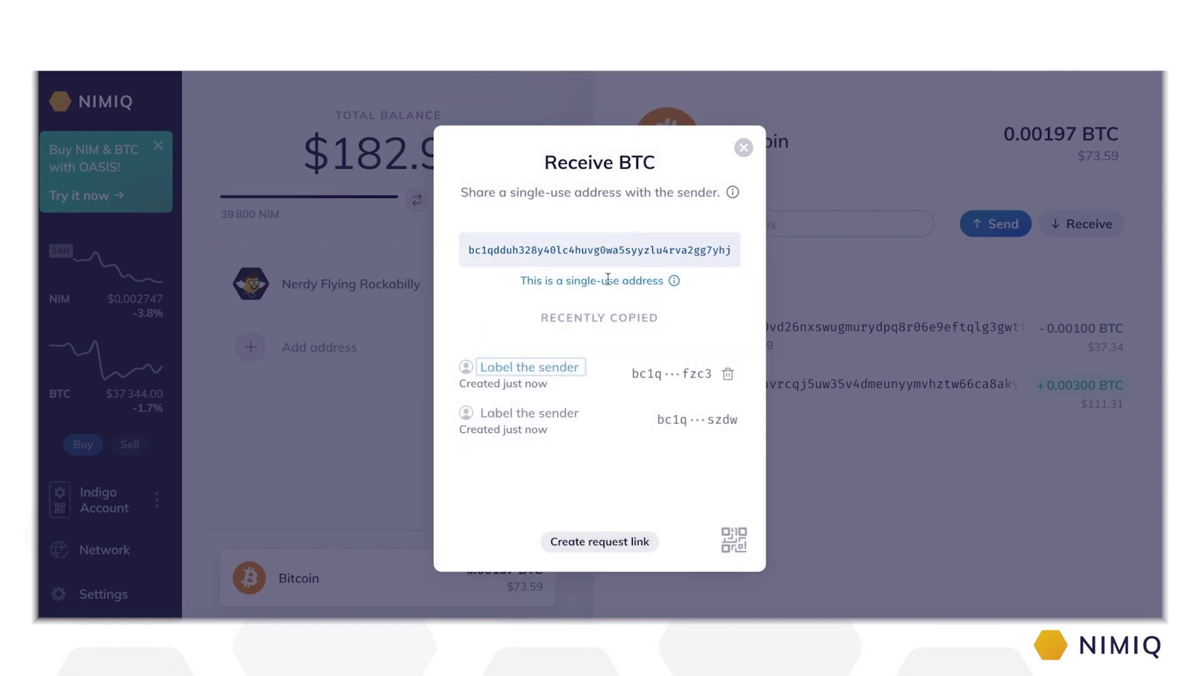
# Step: Copy the current address, then generate a new single-use address and copy it too
pyautogui.click(604, 251)
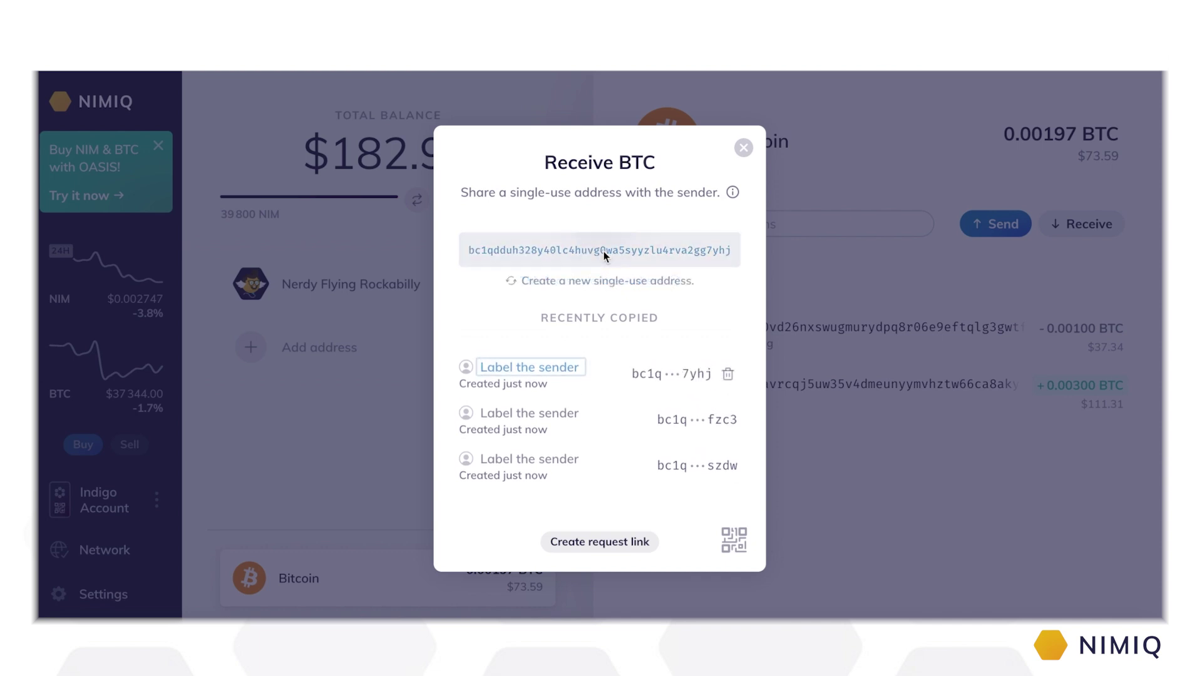
pyautogui.click(601, 282)
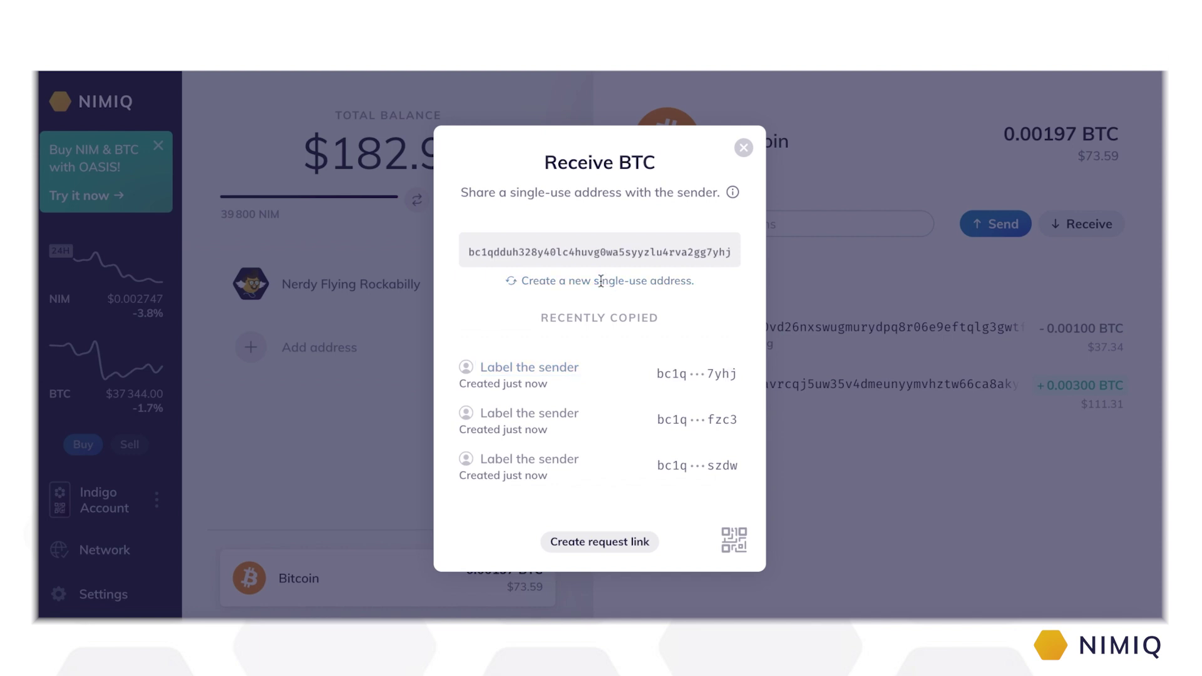
pyautogui.click(603, 257)
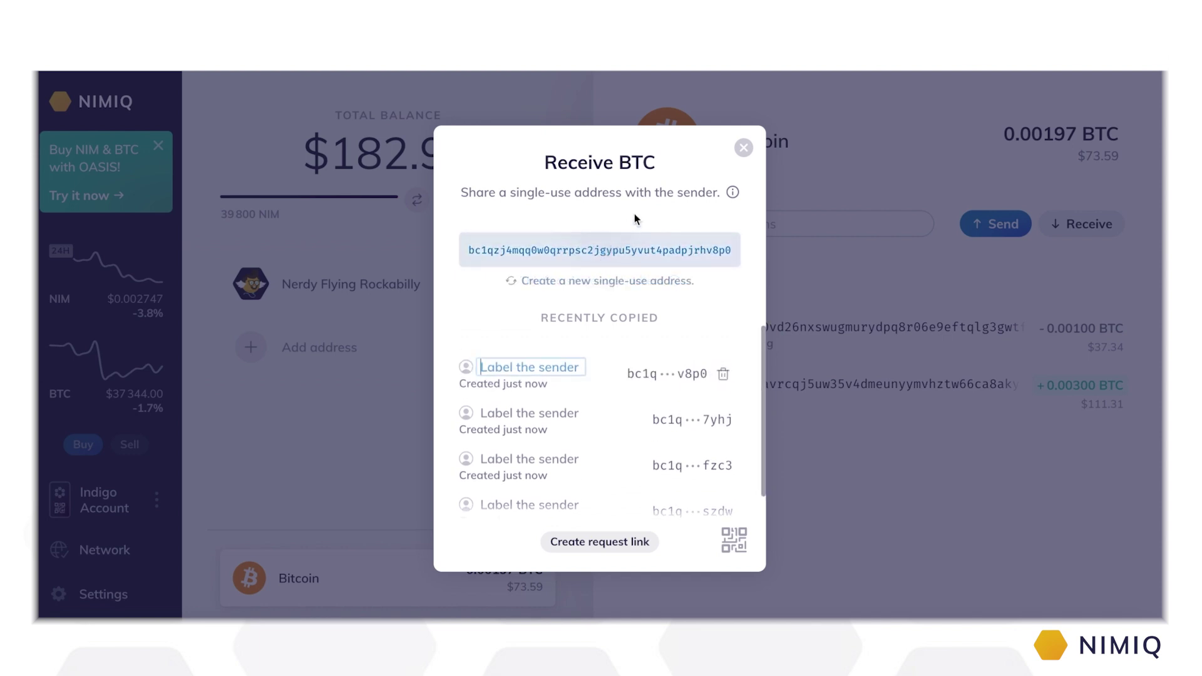
pyautogui.click(744, 149)
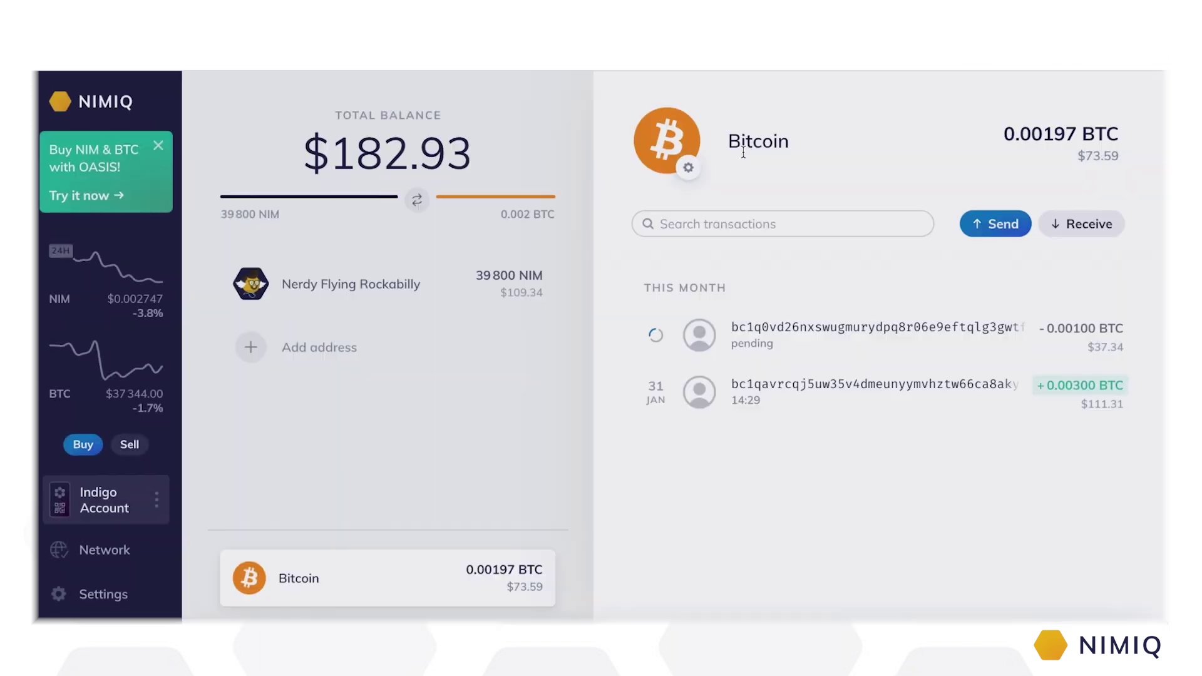